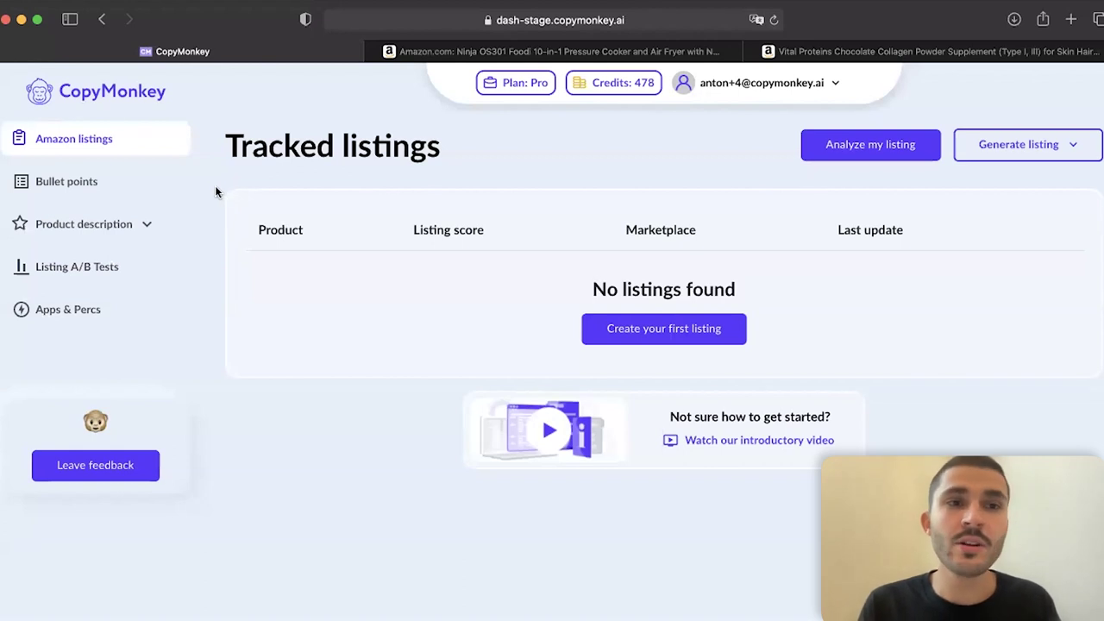
- Look at the bullet point generator and the single product description generator, and return to the Amazon listings
{"action": "left_click", "coordinate": [76, 195]}
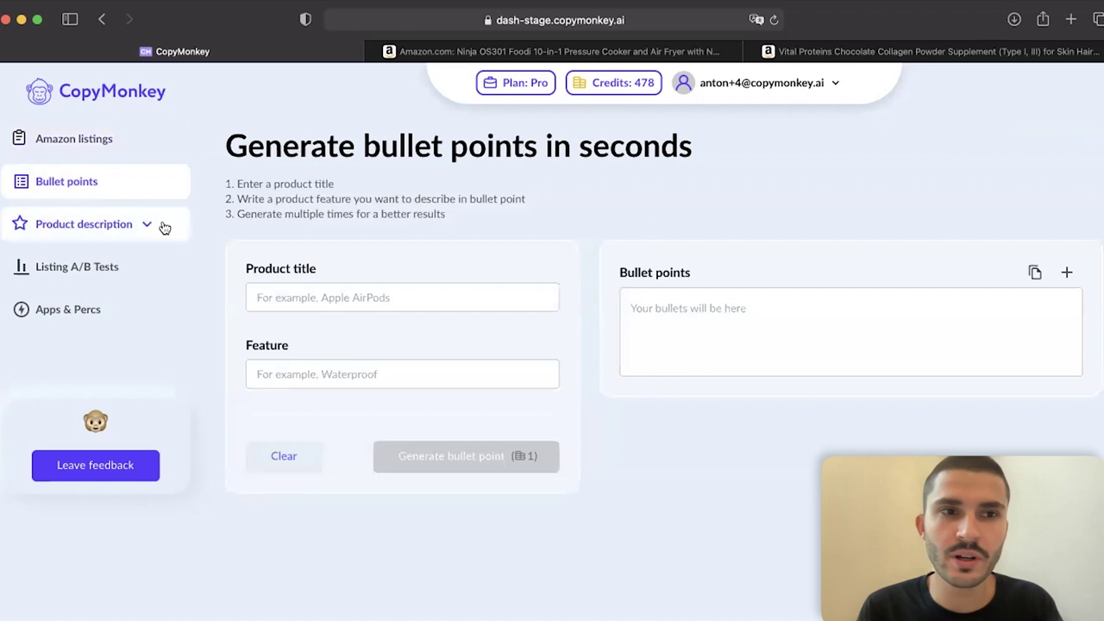
{"action": "left_click", "coordinate": [148, 227]}
{"action": "left_click", "coordinate": [120, 263]}
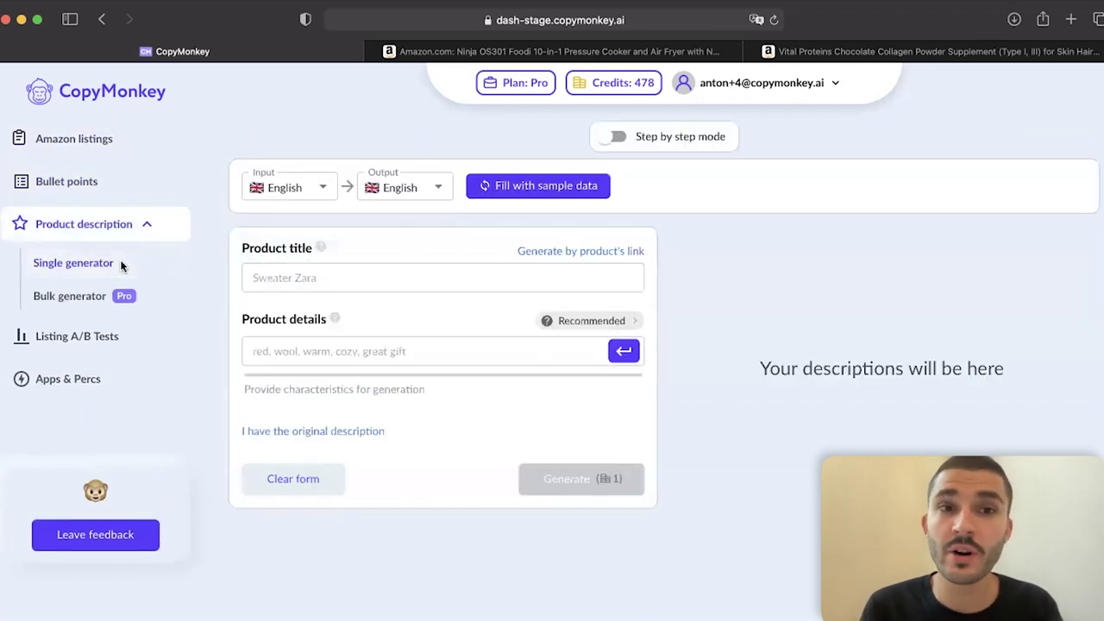
{"action": "left_click", "coordinate": [104, 146]}
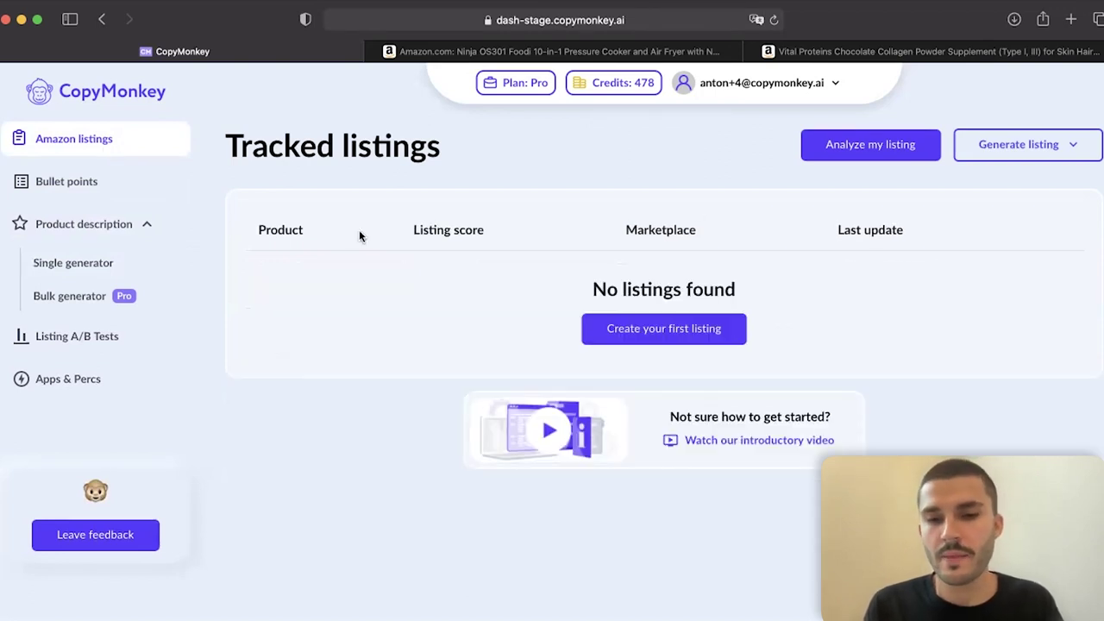
- Start generating a listing with AI, and copy the Ninja OS301 product title through "Nesting Broil Rack" from its Amazon page
{"action": "left_click", "coordinate": [1006, 164]}
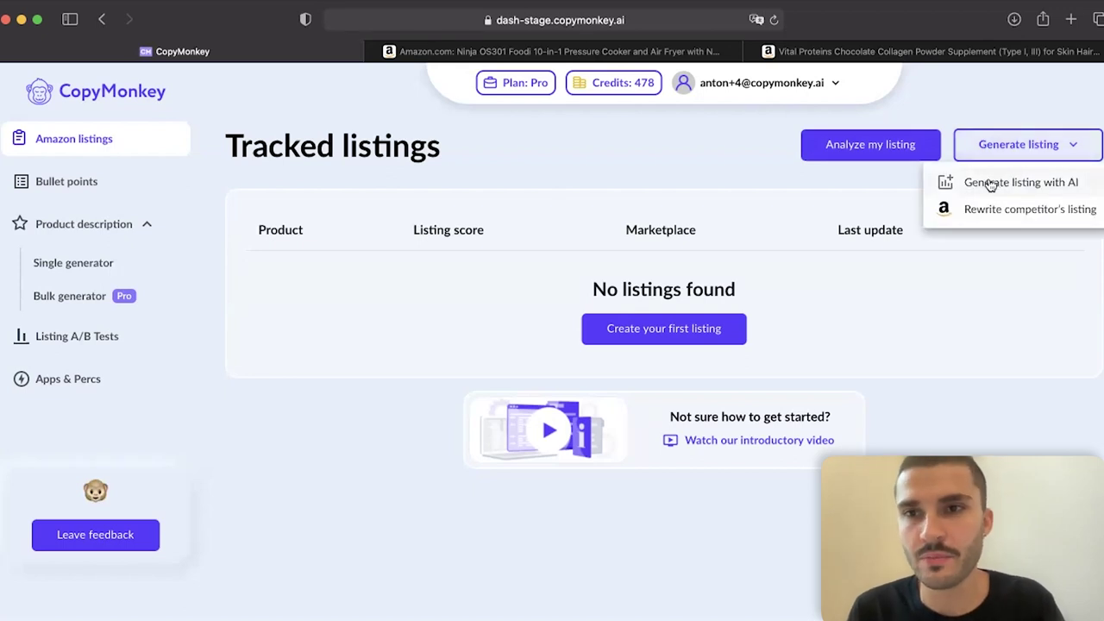
{"action": "left_click", "coordinate": [991, 184]}
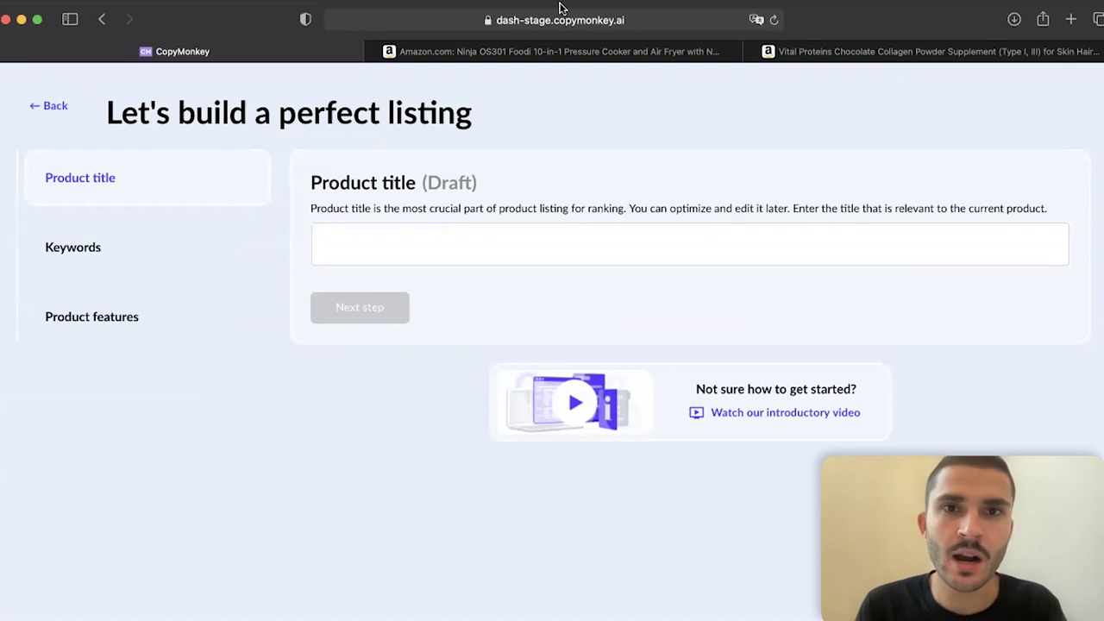
{"action": "left_click", "coordinate": [558, 54]}
{"action": "scroll", "coordinate": [598, 285], "scroll_direction": "down", "scroll_amount": 5}
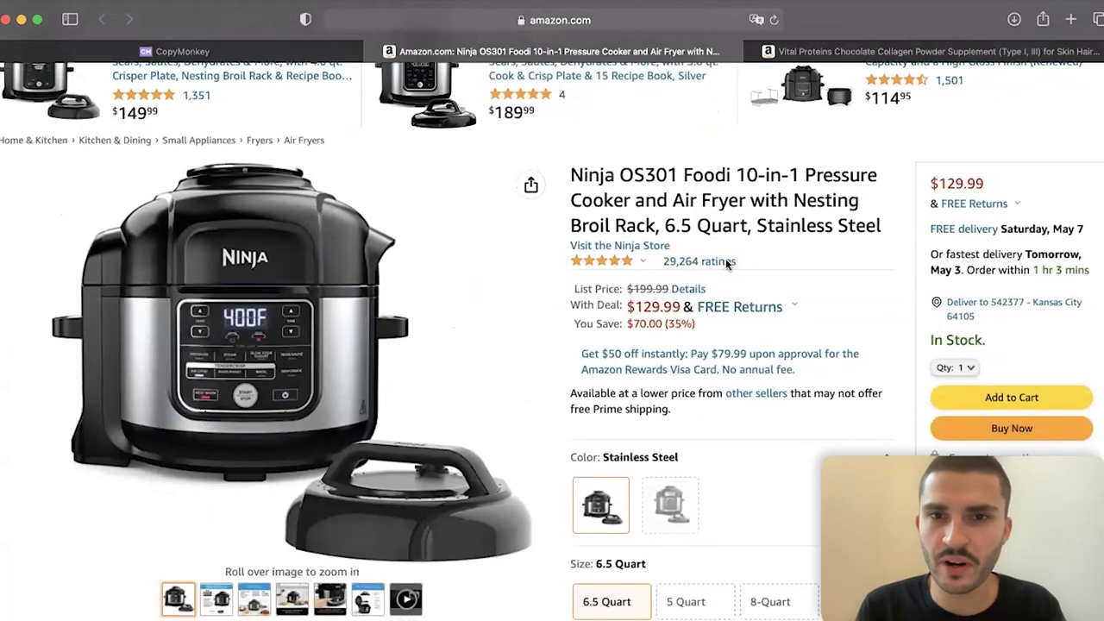
{"action": "scroll", "coordinate": [725, 259], "scroll_direction": "up", "scroll_amount": 3}
{"action": "scroll", "coordinate": [728, 267], "scroll_direction": "up", "scroll_amount": 1}
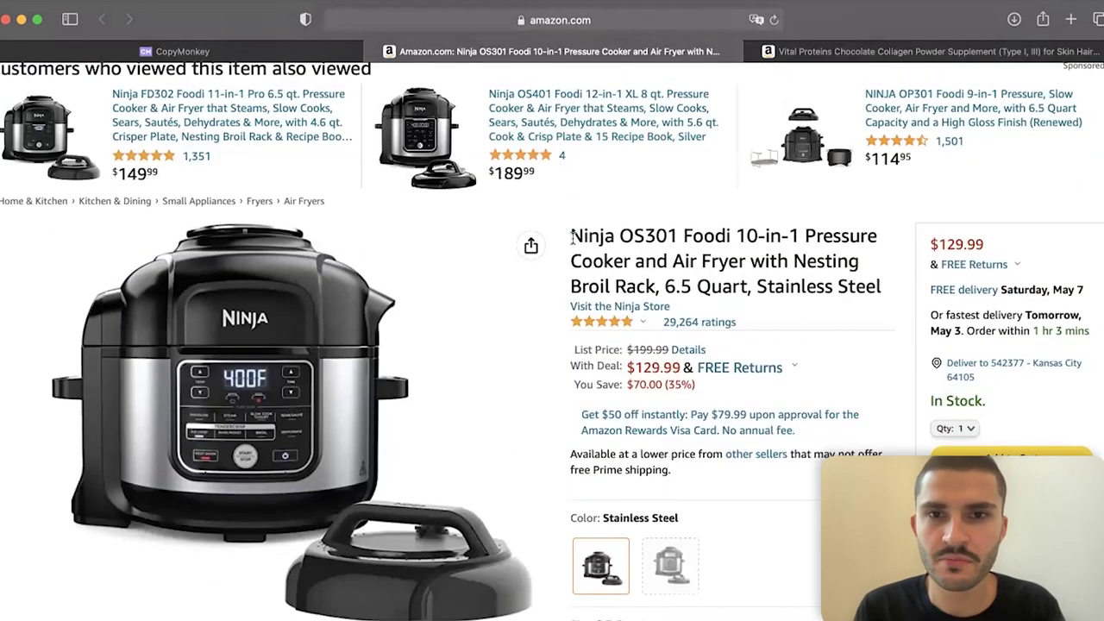
{"action": "left_click_drag", "start_coordinate": [571, 238], "coordinate": [653, 285]}
{"action": "key", "text": "super+c"}
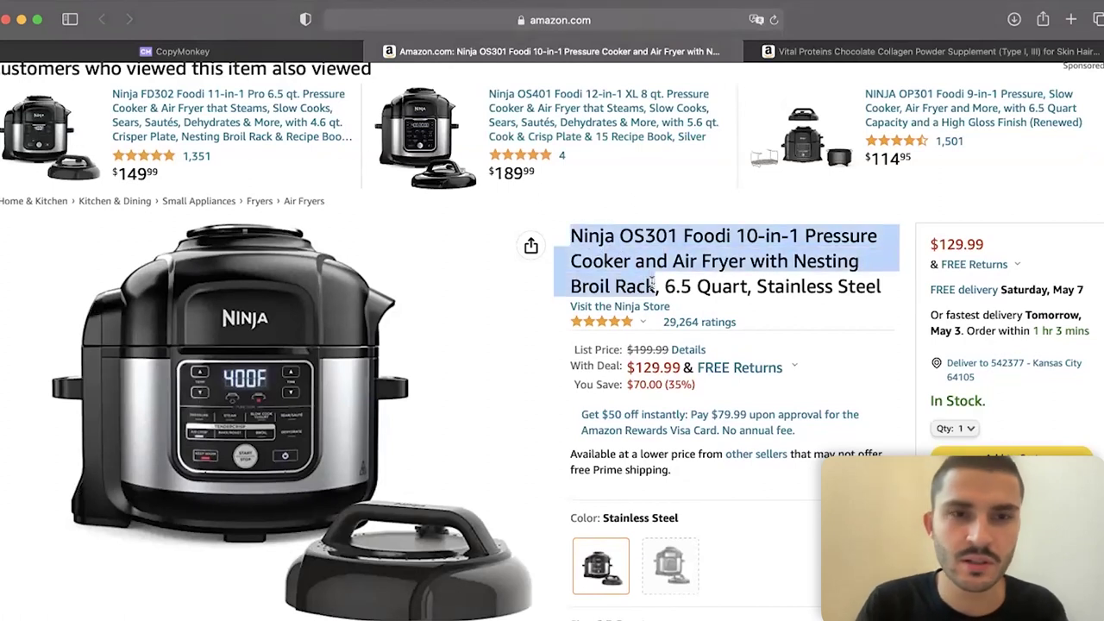
- Paste "Ninja OS301 Foodi 10-in-1 Pressure Cooker and Air Fryer with Nesting Broil Rack" as the draft product title in CopyMonkey and proceed to keywords
{"action": "left_click", "coordinate": [283, 49]}
{"action": "left_click", "coordinate": [463, 236]}
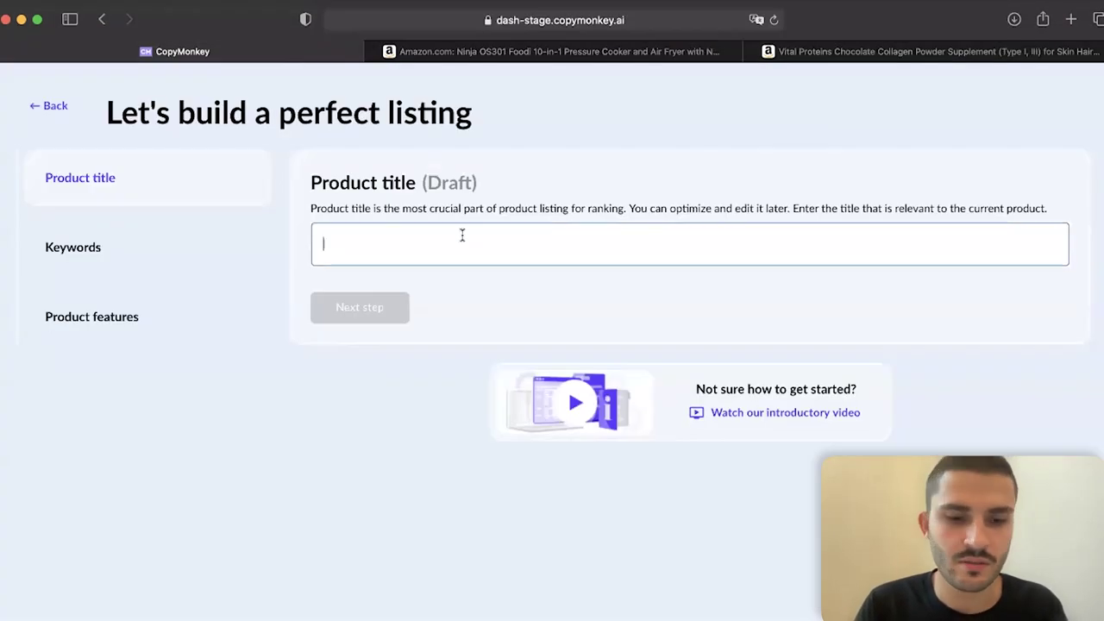
{"action": "key", "text": "super+v"}
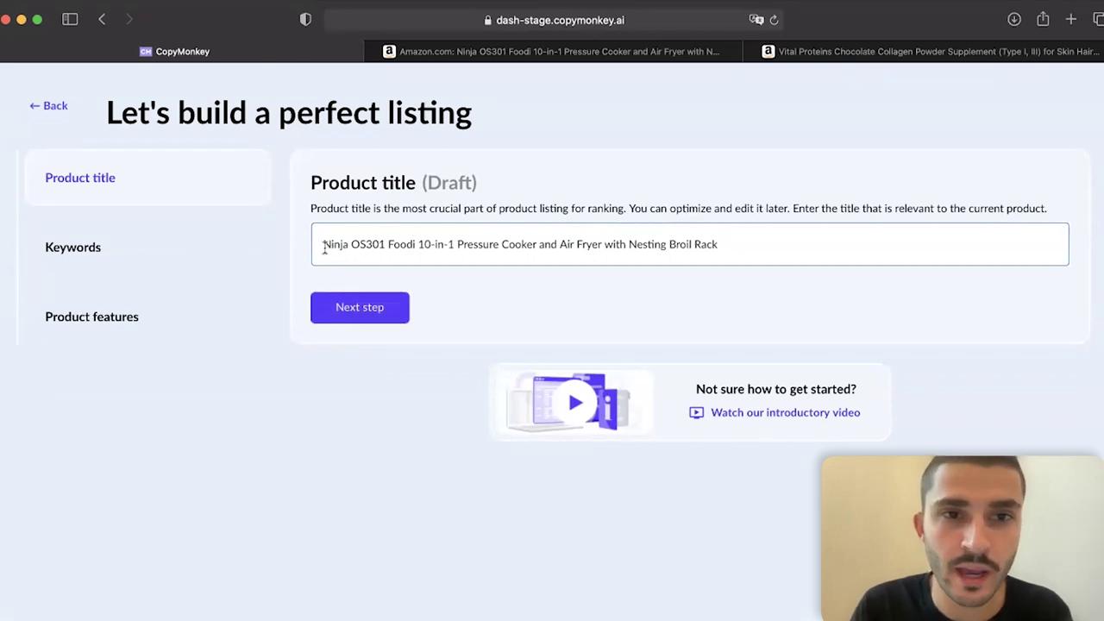
{"action": "left_click", "coordinate": [350, 309]}
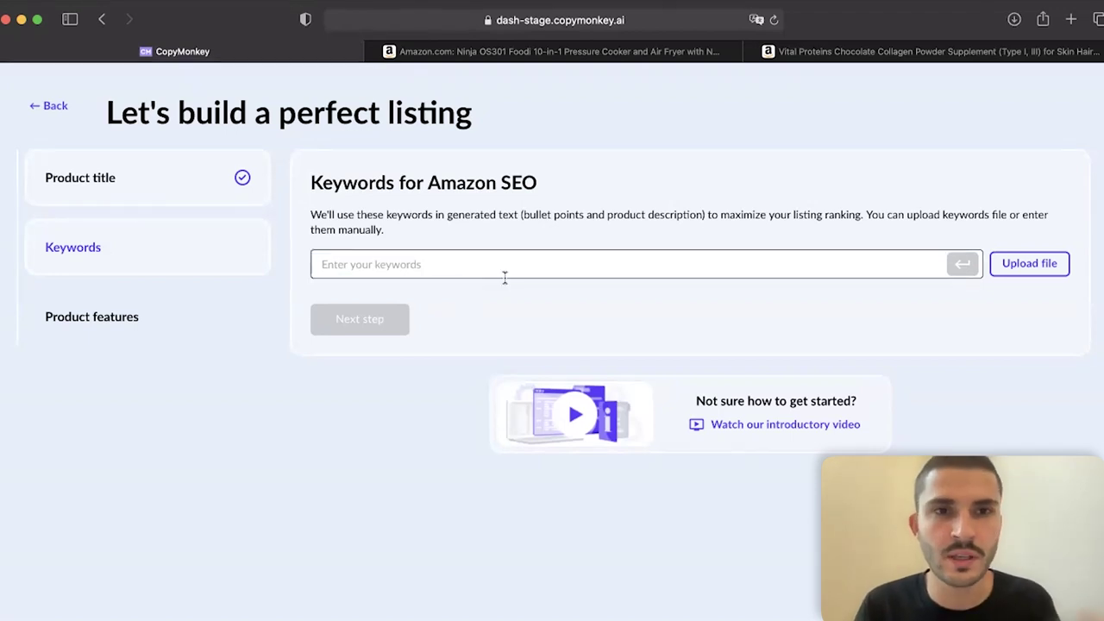
- Upload a keywords file, match Keyword to "keywords" and Search Volume to "search volume", and continue to the product features
{"action": "left_click", "coordinate": [1048, 281]}
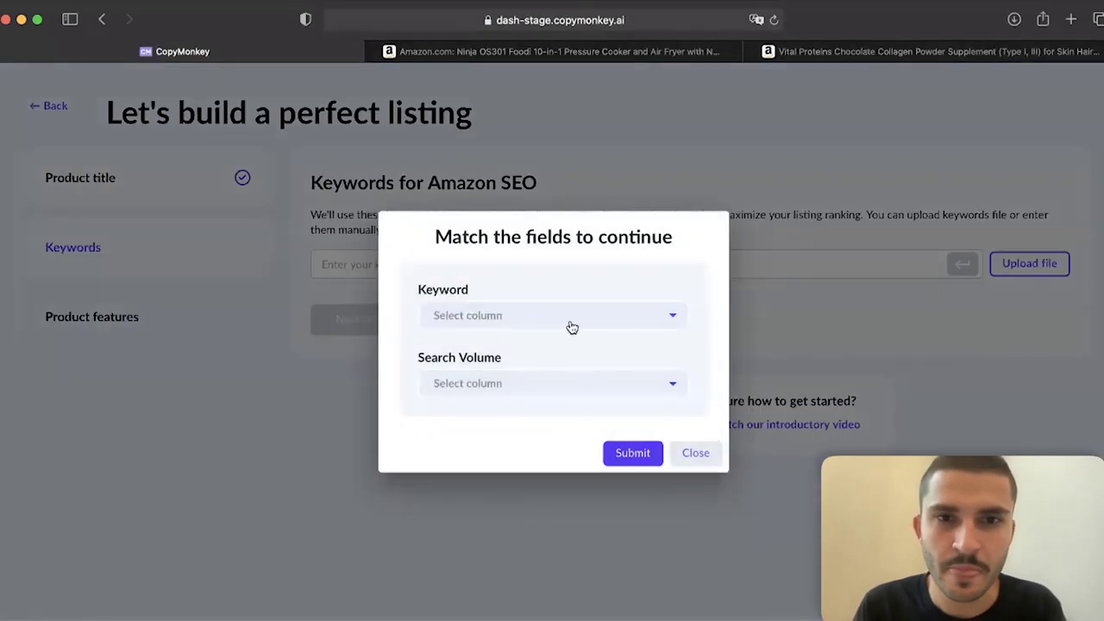
{"action": "left_click", "coordinate": [619, 320]}
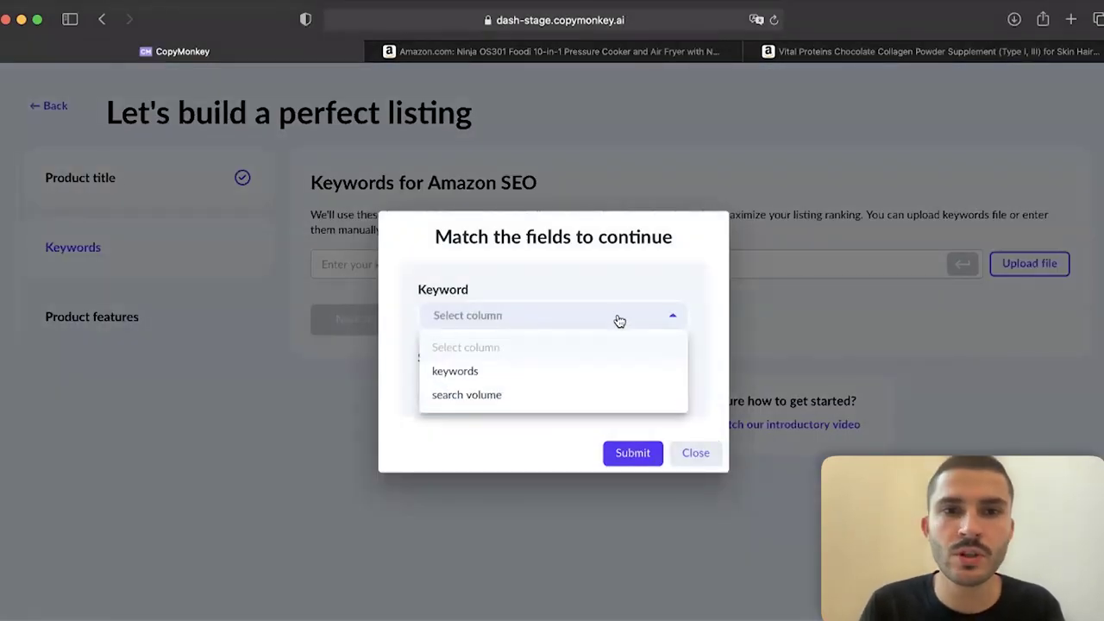
{"action": "left_click", "coordinate": [547, 376]}
{"action": "left_click", "coordinate": [537, 390]}
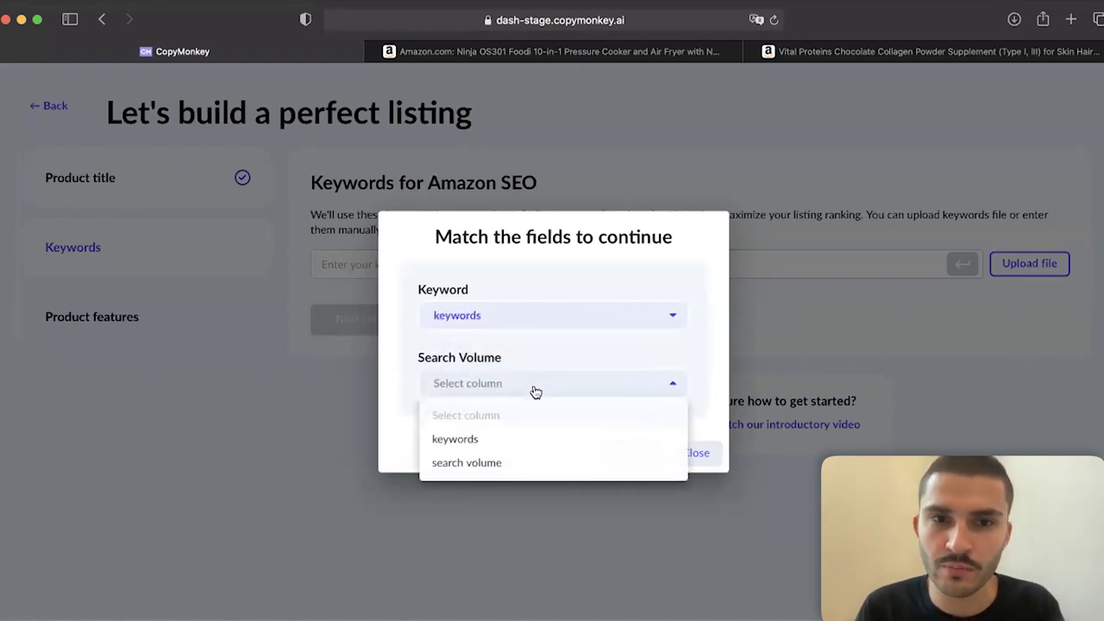
{"action": "left_click", "coordinate": [498, 461]}
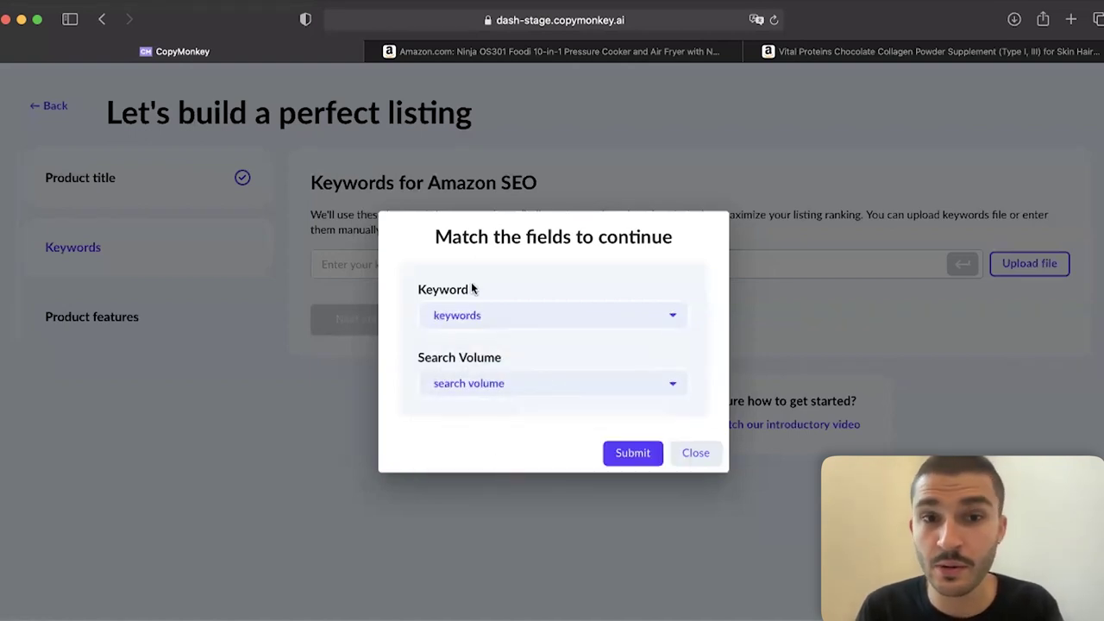
{"action": "left_click", "coordinate": [629, 447]}
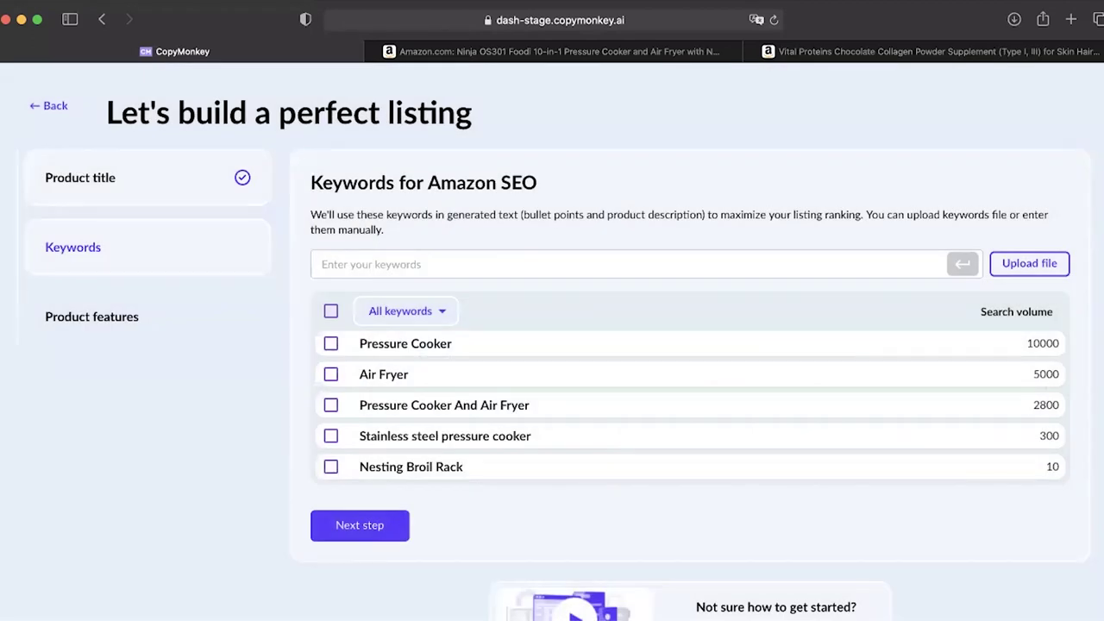
{"action": "left_click_drag", "start_coordinate": [1062, 344], "coordinate": [1025, 344]}
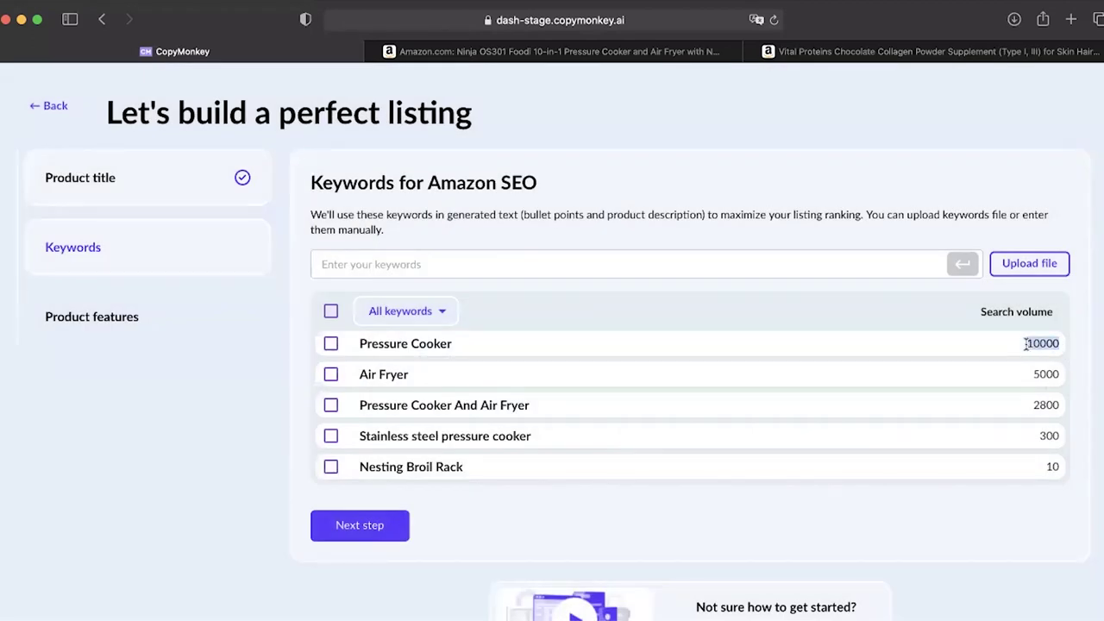
{"action": "left_click", "coordinate": [987, 510]}
{"action": "left_click", "coordinate": [394, 537]}
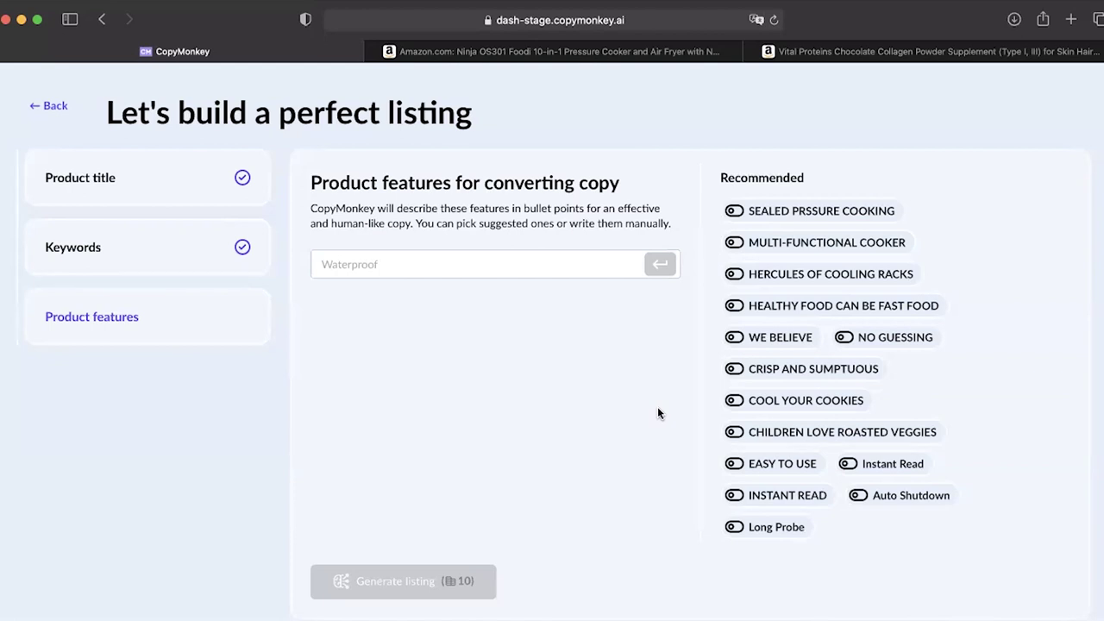
- Choose the recommended features MULTI-FUNCTIONAL COOKER, EASY TO USE and HEALTHY FOOD CAN BE FAST FOOD, and generate the listing
{"action": "left_click", "coordinate": [824, 253]}
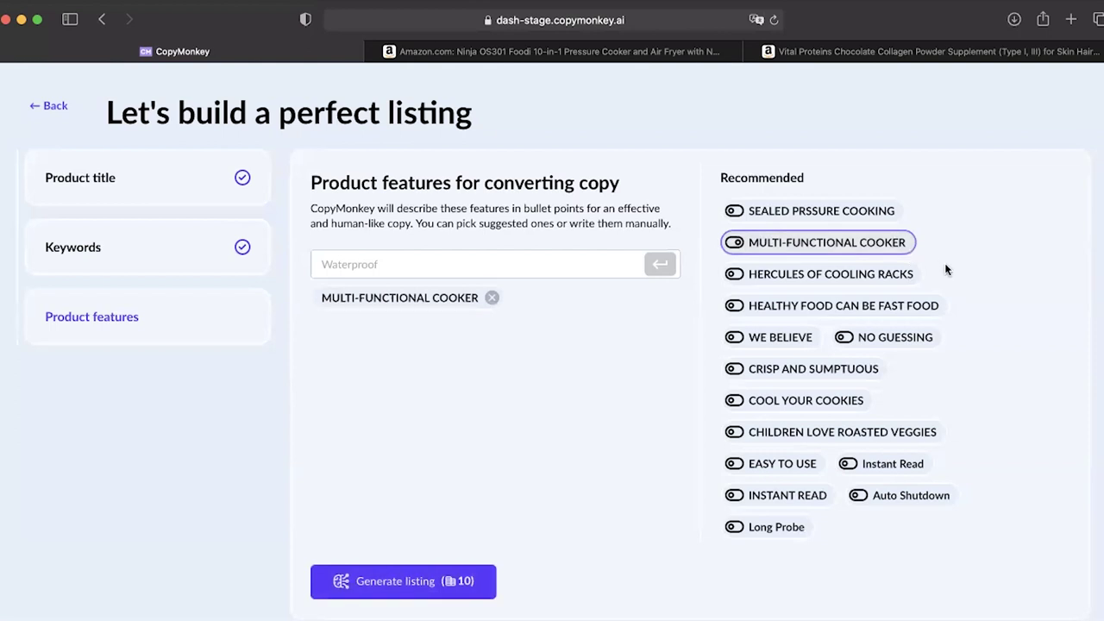
{"action": "scroll", "coordinate": [945, 270], "scroll_direction": "down", "scroll_amount": 1}
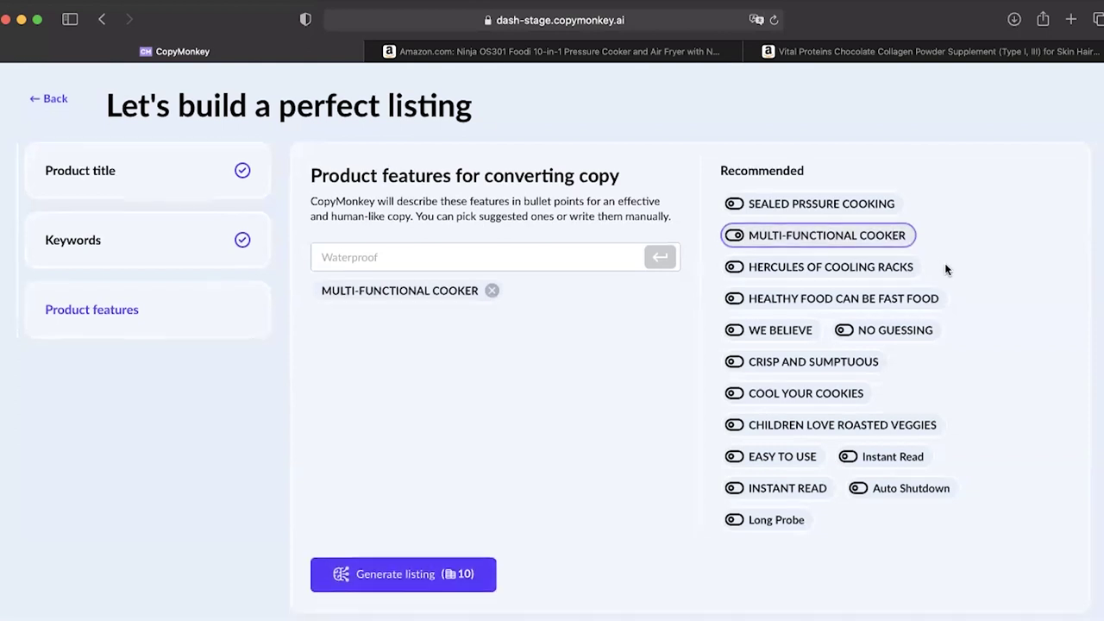
{"action": "left_click", "coordinate": [809, 458]}
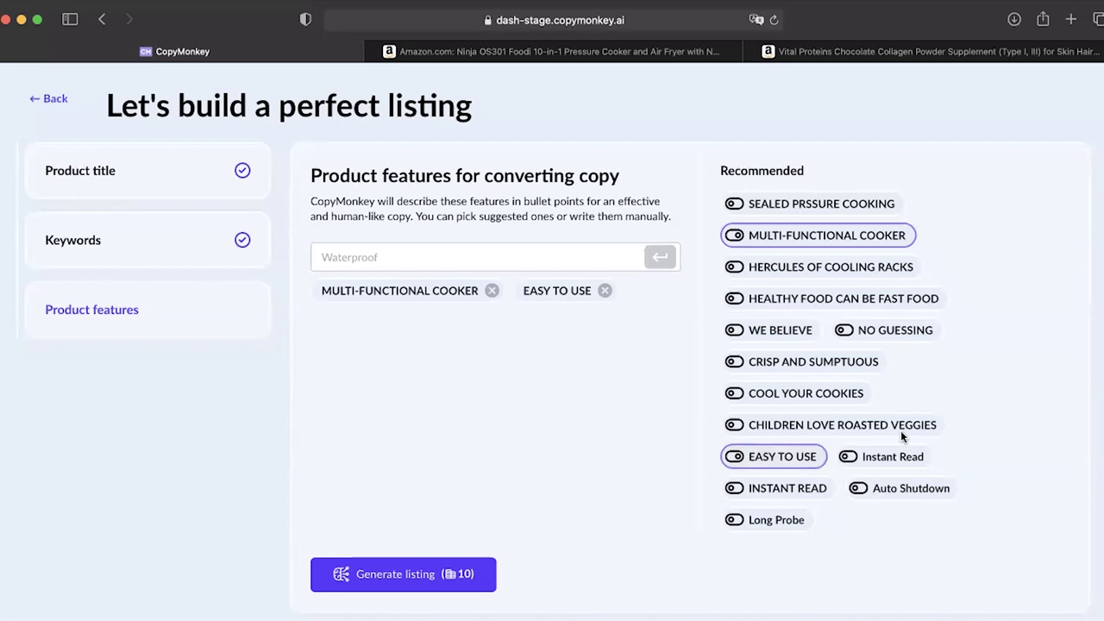
{"action": "scroll", "coordinate": [945, 397], "scroll_direction": "up", "scroll_amount": 1}
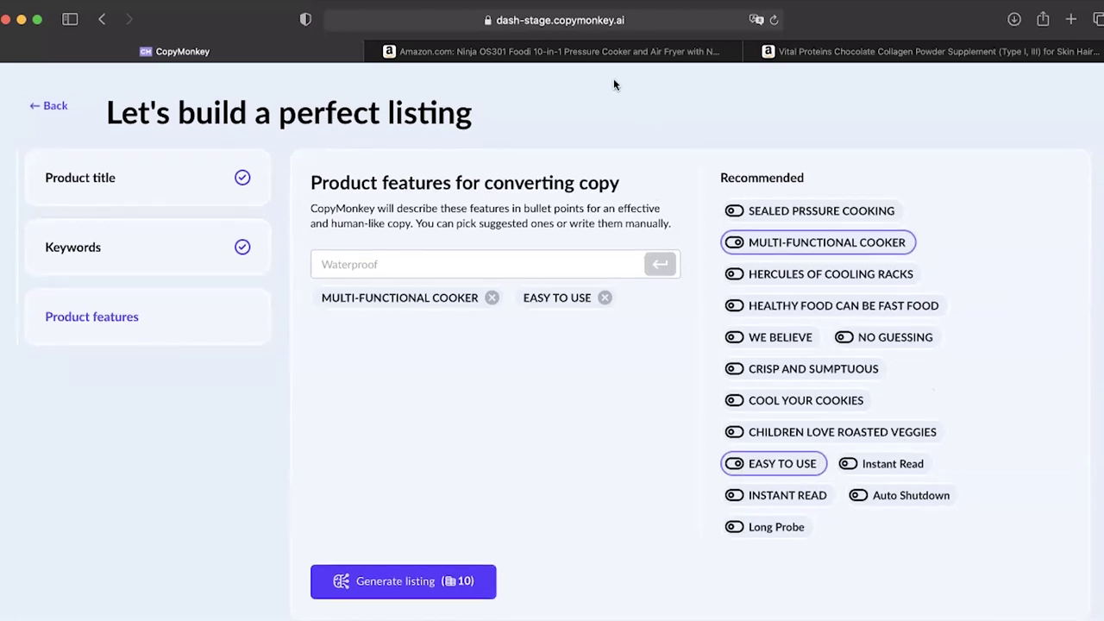
{"action": "left_click", "coordinate": [797, 313]}
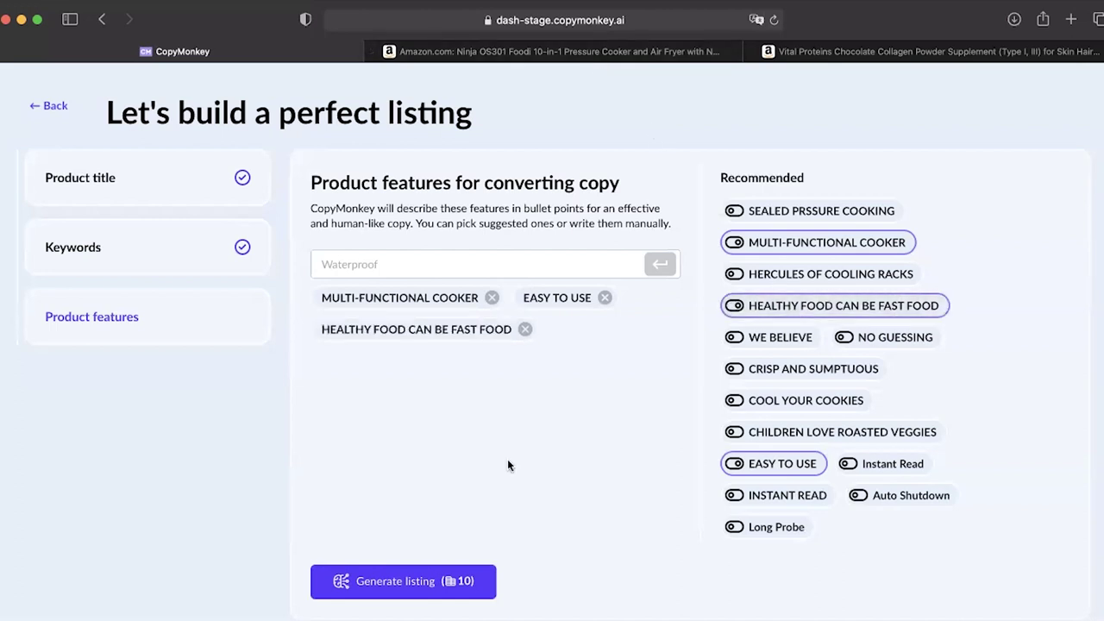
{"action": "left_click", "coordinate": [429, 596]}
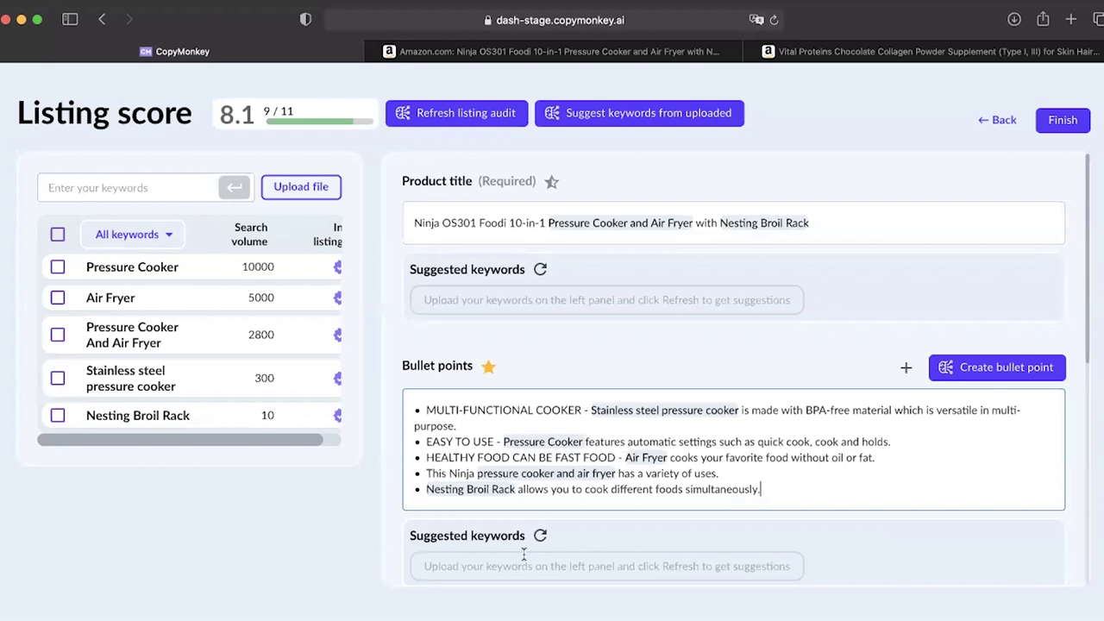
- Review the generated listing's product title, bullet points and description, checking how the uploaded keywords are used
{"action": "left_click_drag", "start_coordinate": [815, 224], "coordinate": [410, 223]}
{"action": "left_click", "coordinate": [592, 366]}
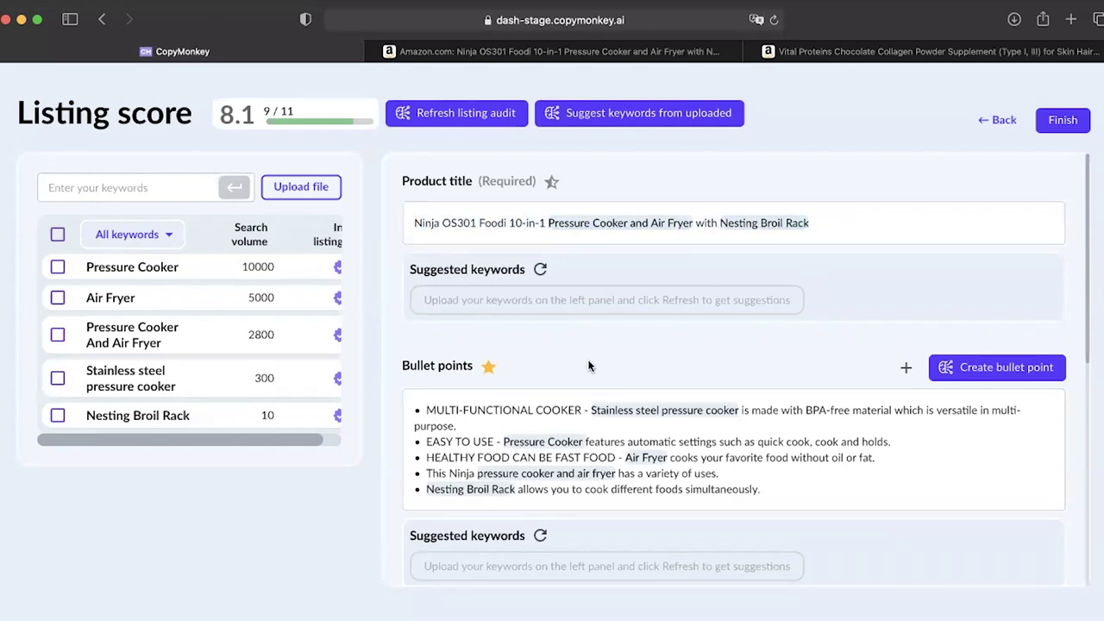
{"action": "scroll", "coordinate": [592, 366], "scroll_direction": "down", "scroll_amount": 3}
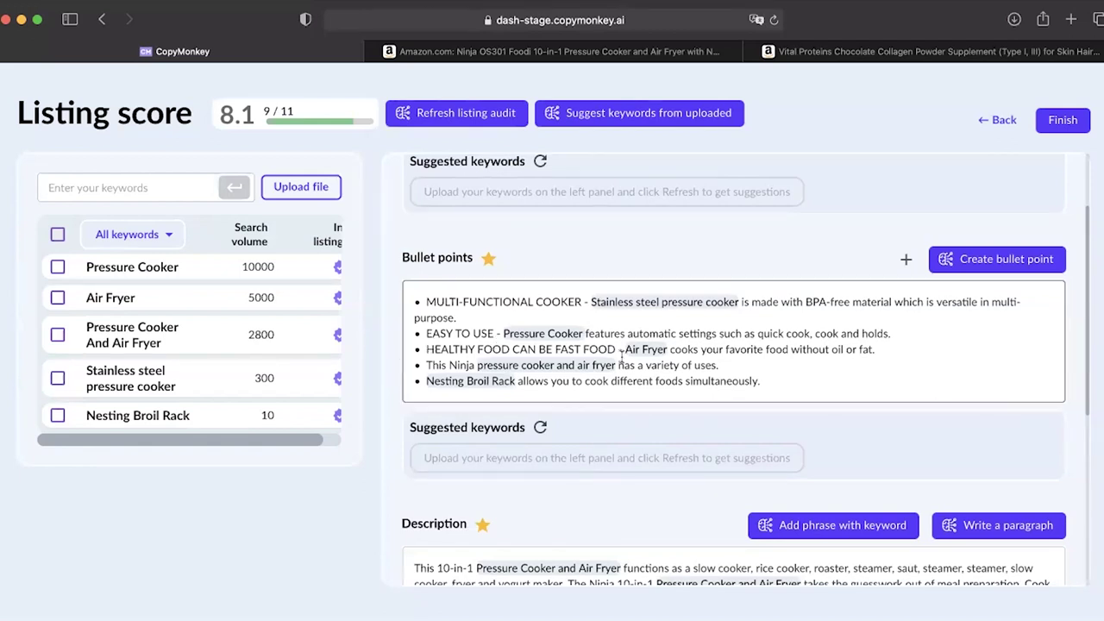
{"action": "scroll", "coordinate": [622, 357], "scroll_direction": "down", "scroll_amount": 3}
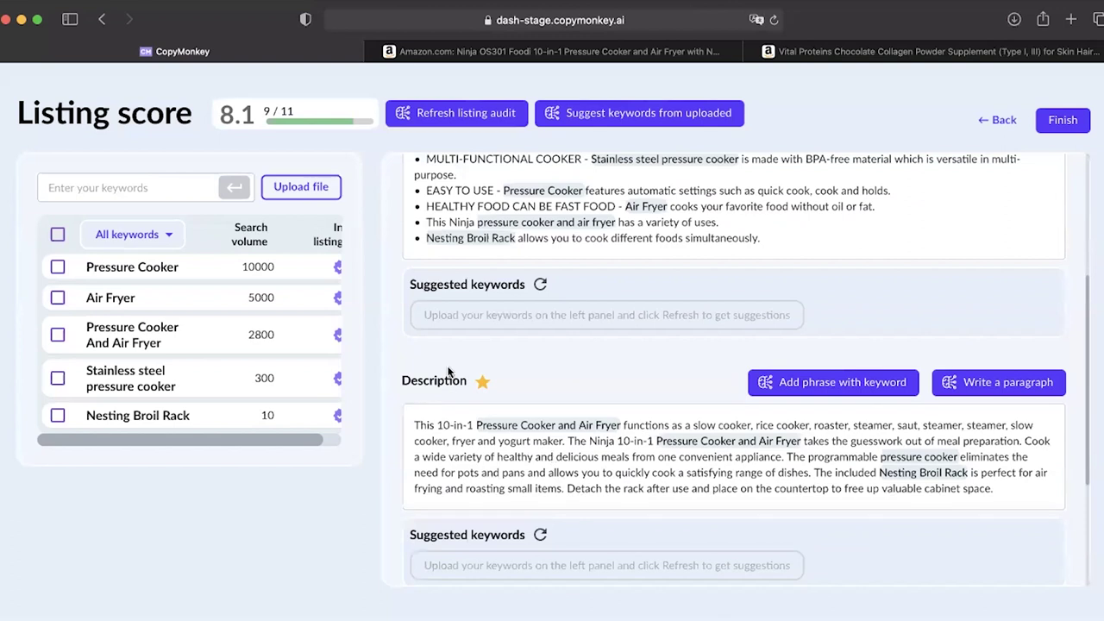
{"action": "scroll", "coordinate": [551, 433], "scroll_direction": "down", "scroll_amount": 5}
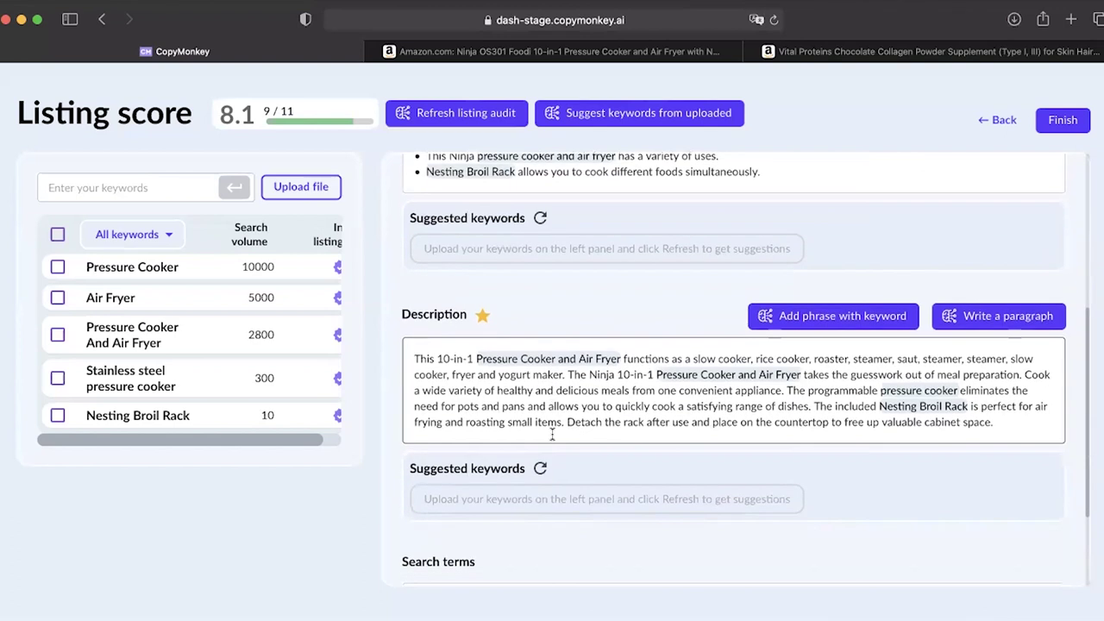
{"action": "scroll", "coordinate": [552, 433], "scroll_direction": "up", "scroll_amount": 4}
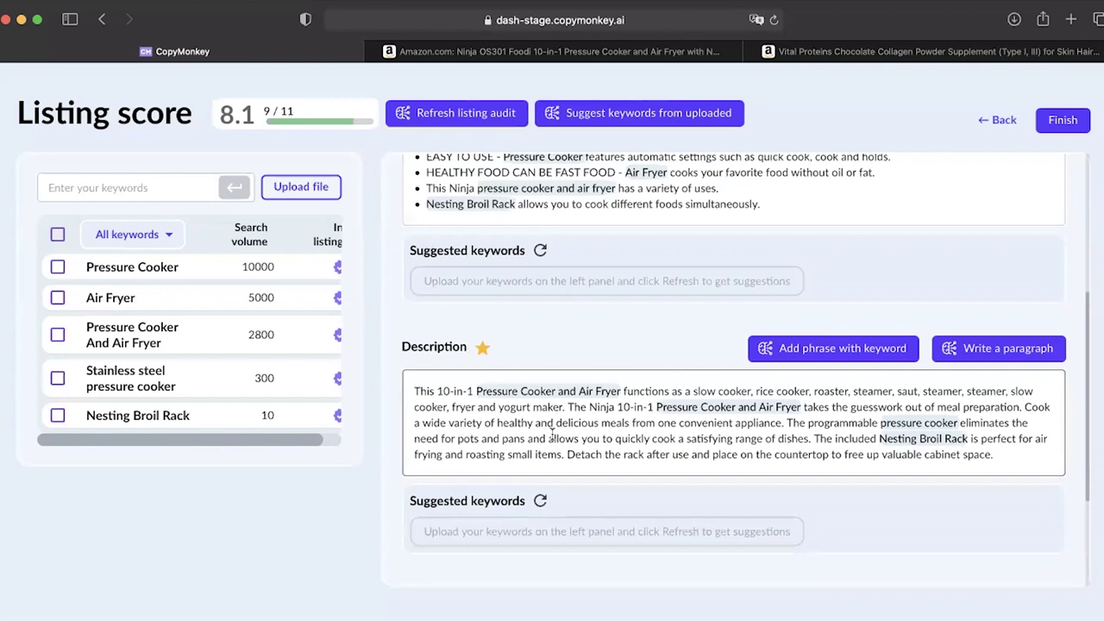
{"action": "scroll", "coordinate": [552, 434], "scroll_direction": "up", "scroll_amount": 2}
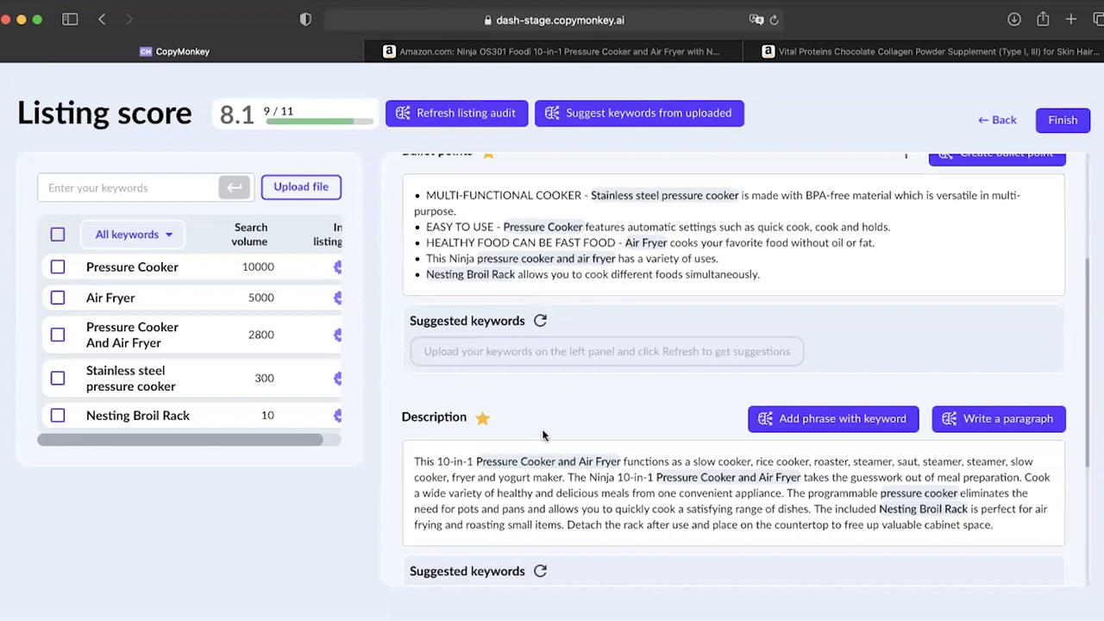
{"action": "scroll", "coordinate": [543, 434], "scroll_direction": "up", "scroll_amount": 2}
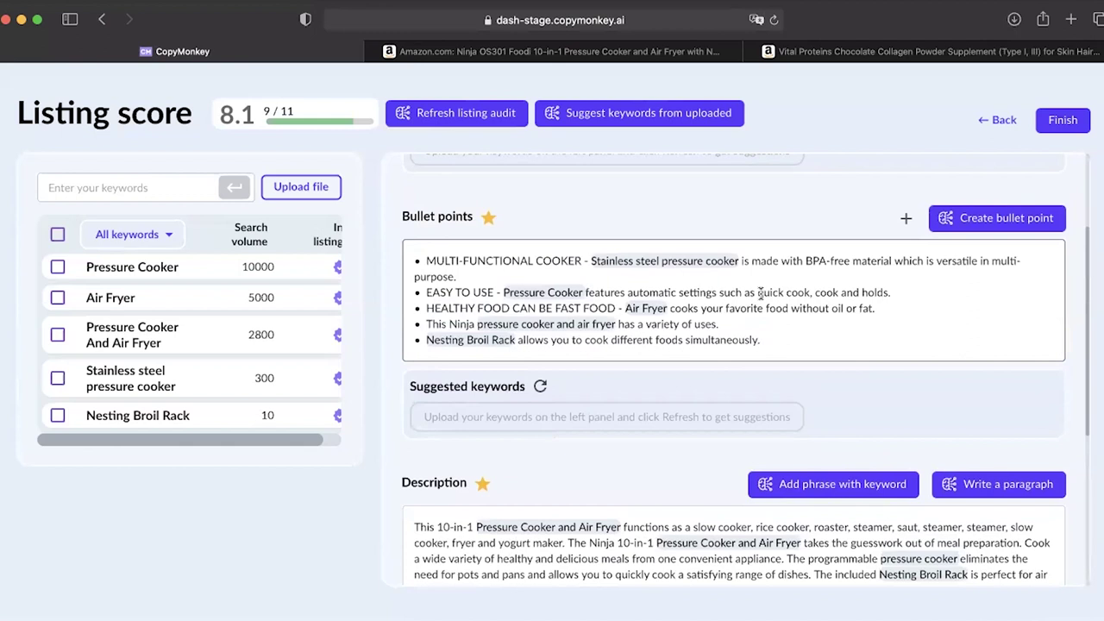
- Generate an additional bullet point for the feature "EASY TO USE", copying the feature name from the existing bullet
{"action": "left_click_drag", "start_coordinate": [495, 292], "coordinate": [427, 292]}
{"action": "key", "text": "ctrl+c"}
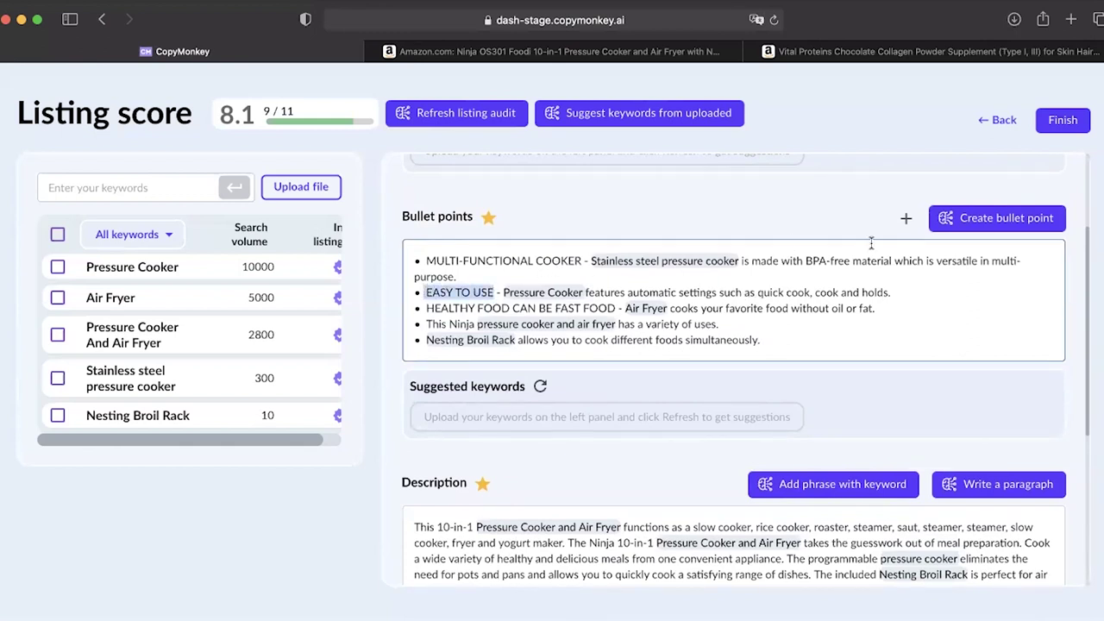
{"action": "left_click", "coordinate": [949, 226]}
{"action": "left_click", "coordinate": [382, 338]}
{"action": "key", "text": "ctrl+v"}
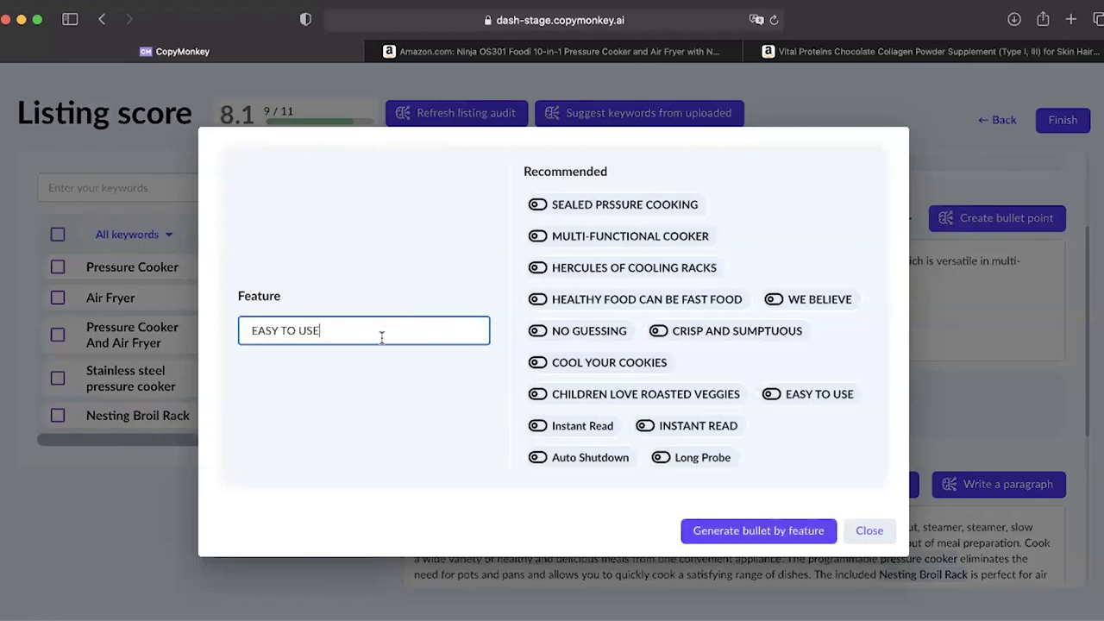
{"action": "left_click", "coordinate": [716, 522]}
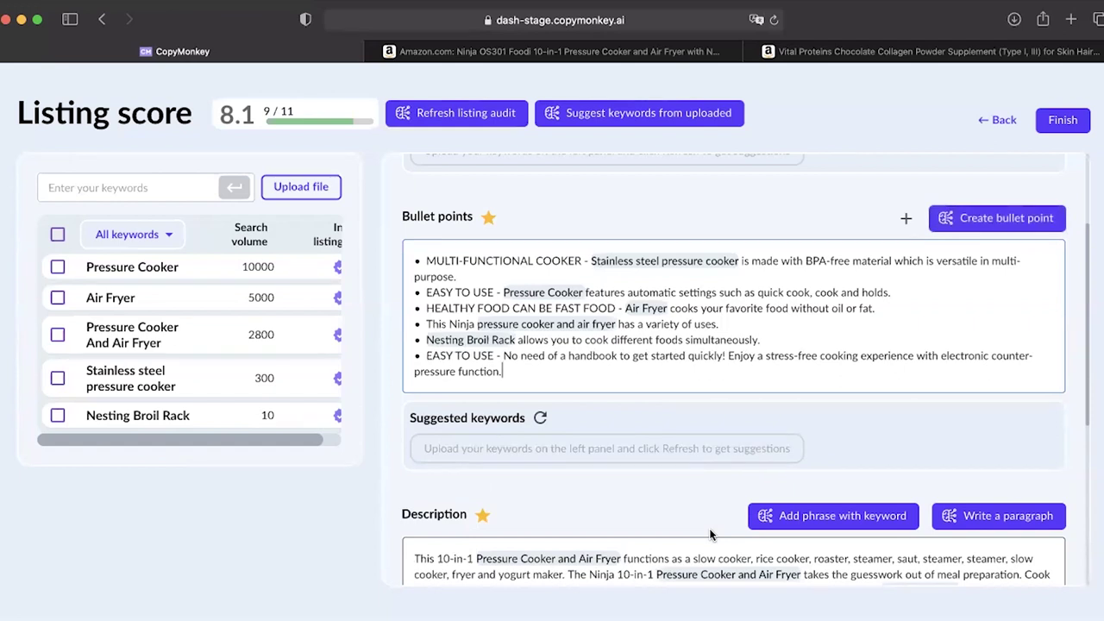
- Generate another "EASY TO USE" bullet point and delete the "No need of a handbook to get started quickly!" bullet
{"action": "left_click", "coordinate": [1001, 218]}
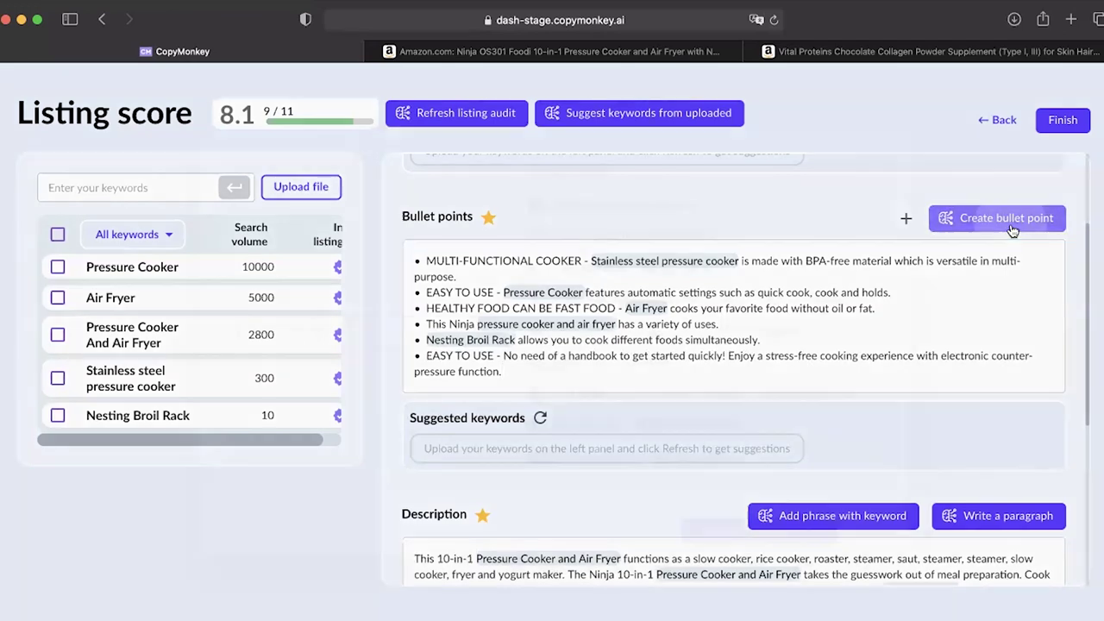
{"action": "left_click", "coordinate": [786, 532]}
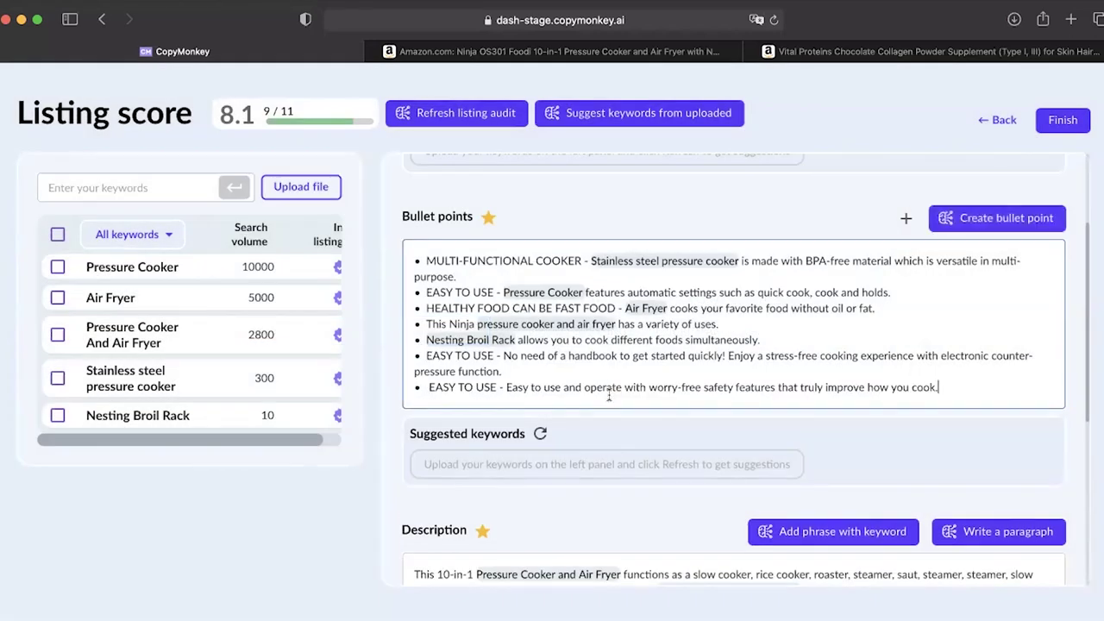
{"action": "left_click_drag", "start_coordinate": [502, 371], "coordinate": [404, 358]}
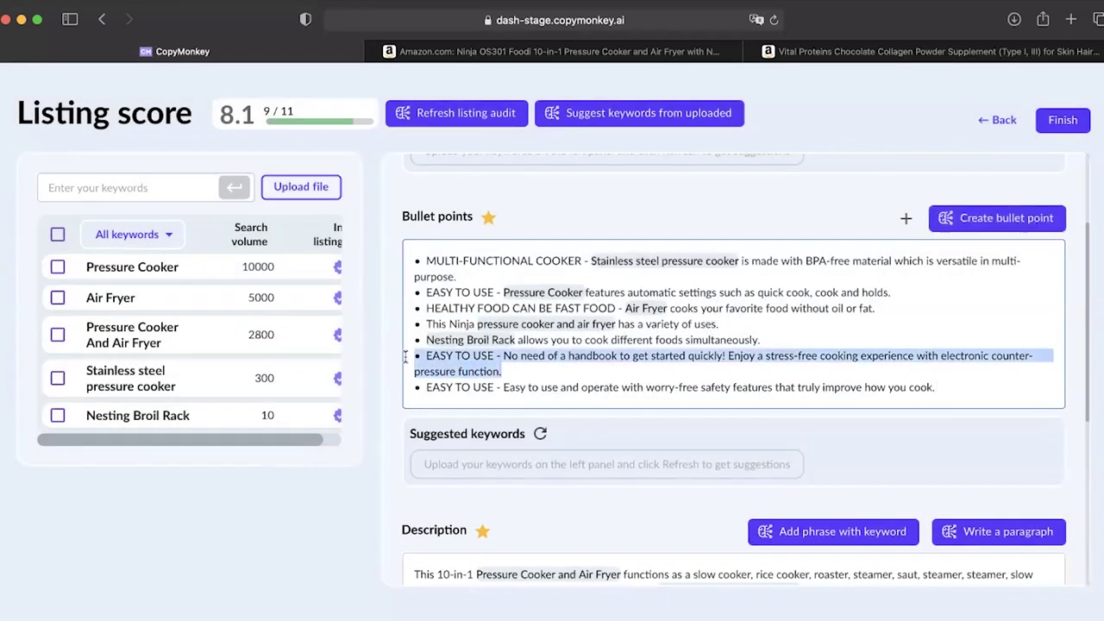
{"action": "key", "text": "BackSpace"}
{"action": "key", "text": "BackSpace"}
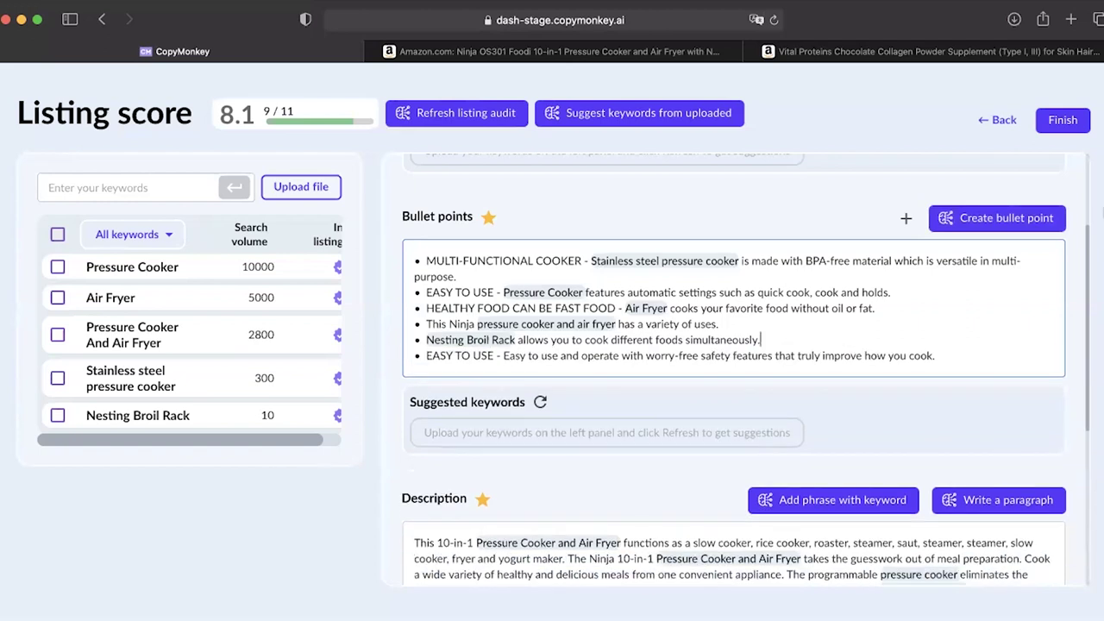
- Finish the pressure cooker listing and check the export options offered for it among the tracked listings
{"action": "left_click", "coordinate": [1061, 121]}
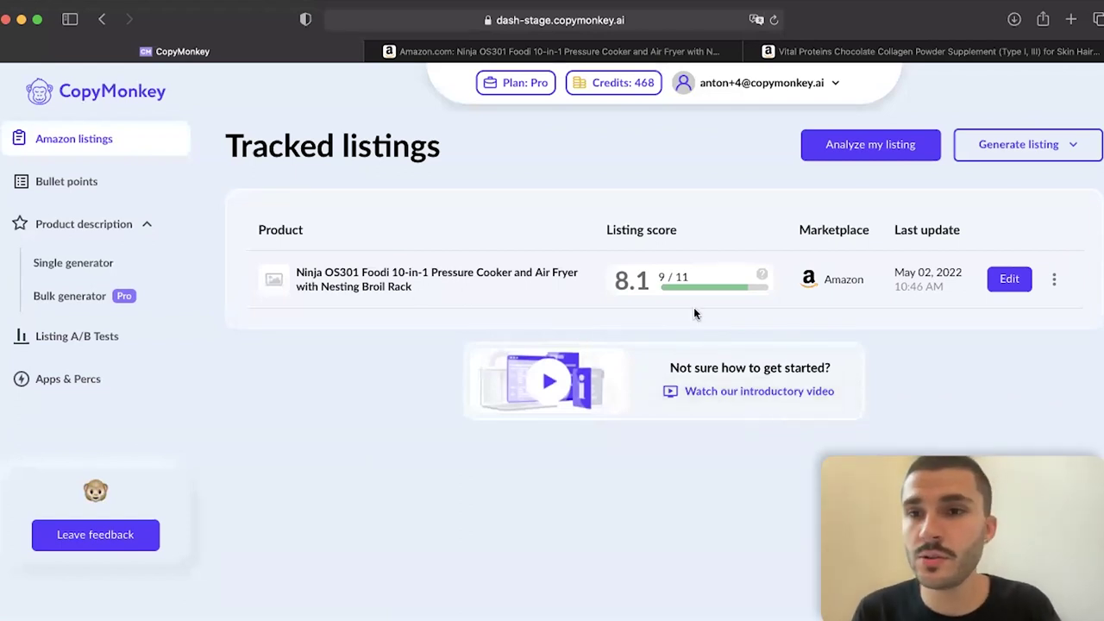
{"action": "left_click", "coordinate": [1053, 281]}
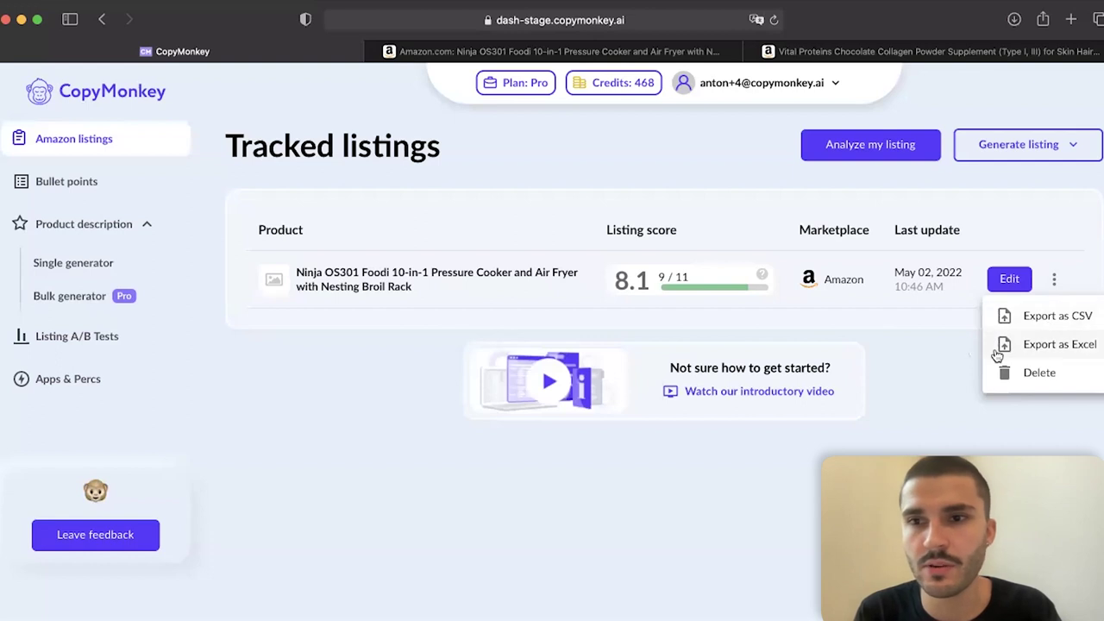
{"action": "left_click", "coordinate": [836, 324]}
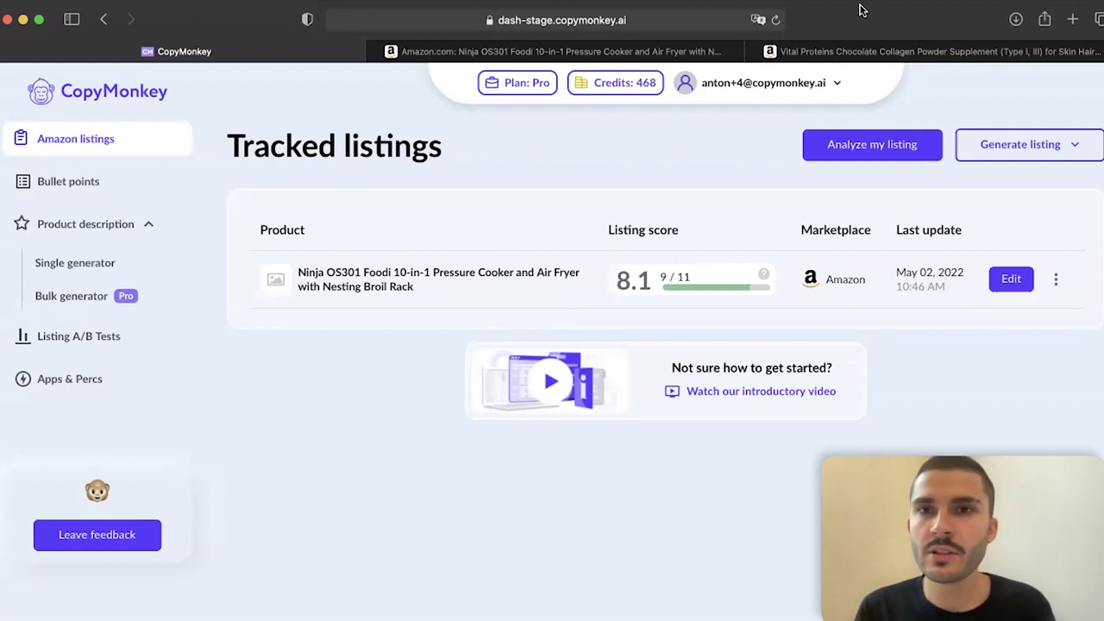
- Find the ASIN of the Vital Proteins Chocolate Collagen Powder in the product details on its Amazon page and copy it
{"action": "left_click", "coordinate": [806, 51]}
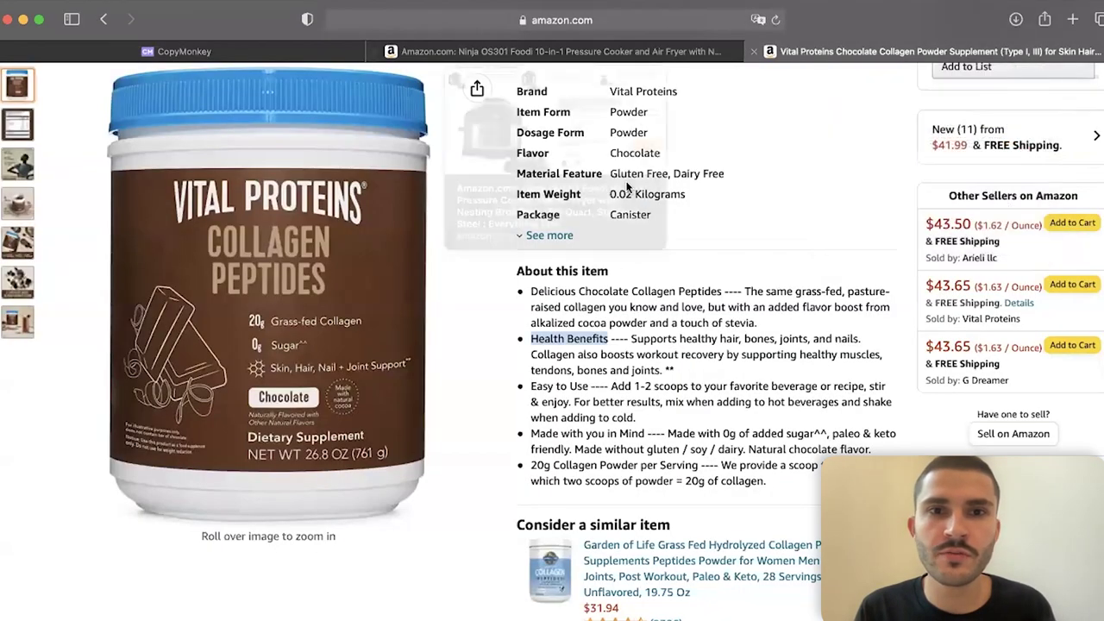
{"action": "scroll", "coordinate": [617, 261], "scroll_direction": "up", "scroll_amount": 10}
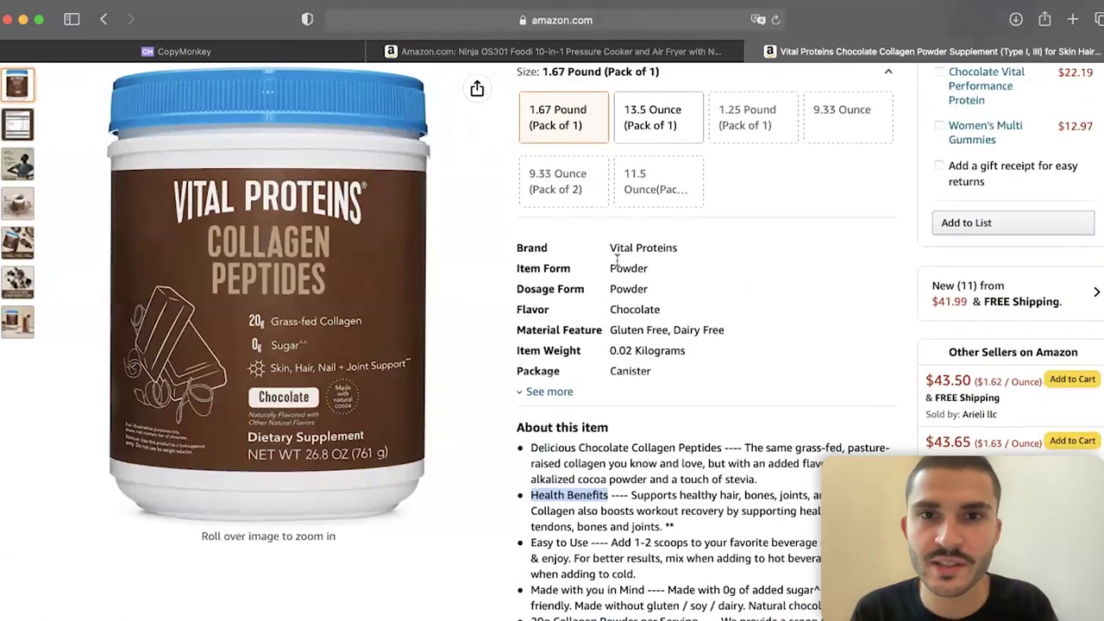
{"action": "scroll", "coordinate": [621, 291], "scroll_direction": "up", "scroll_amount": 1}
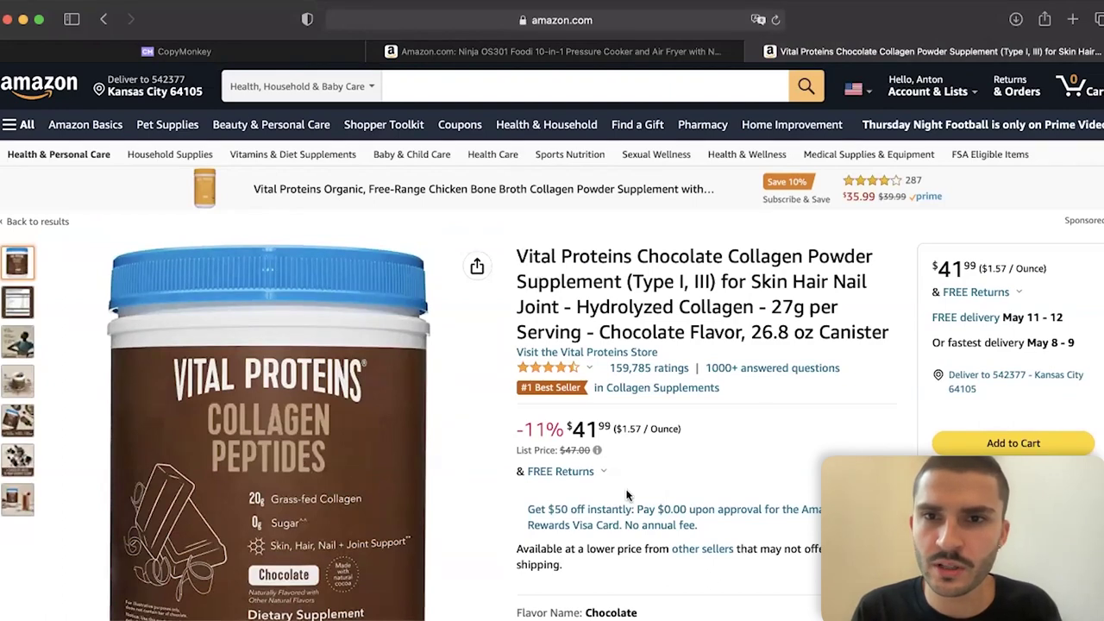
{"action": "scroll", "coordinate": [628, 494], "scroll_direction": "down", "scroll_amount": 20}
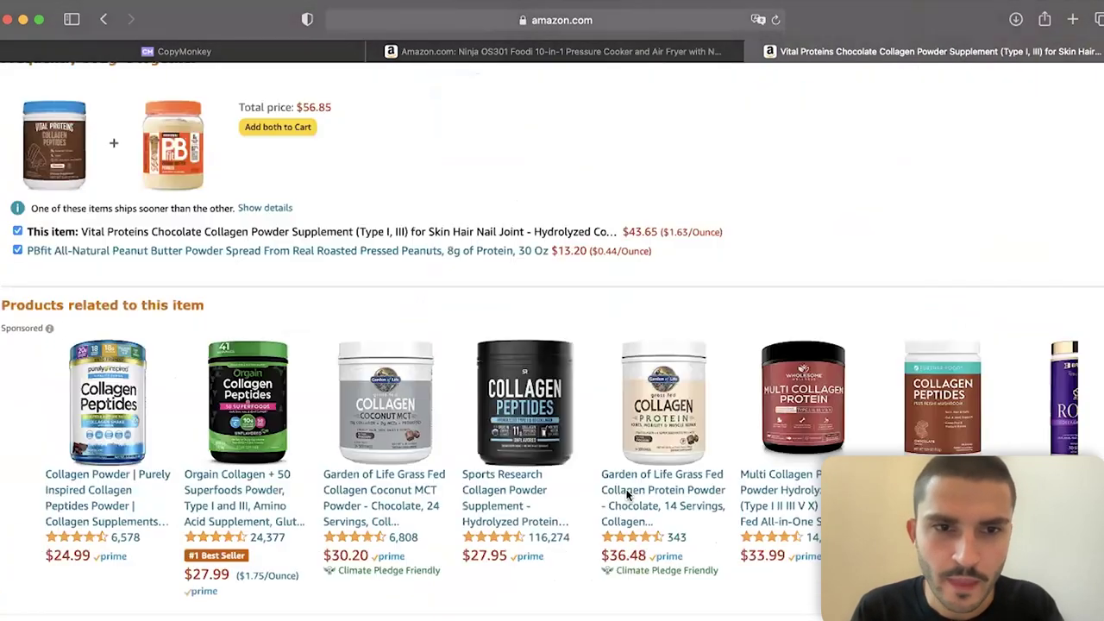
{"action": "scroll", "coordinate": [310, 483], "scroll_direction": "down", "scroll_amount": 15}
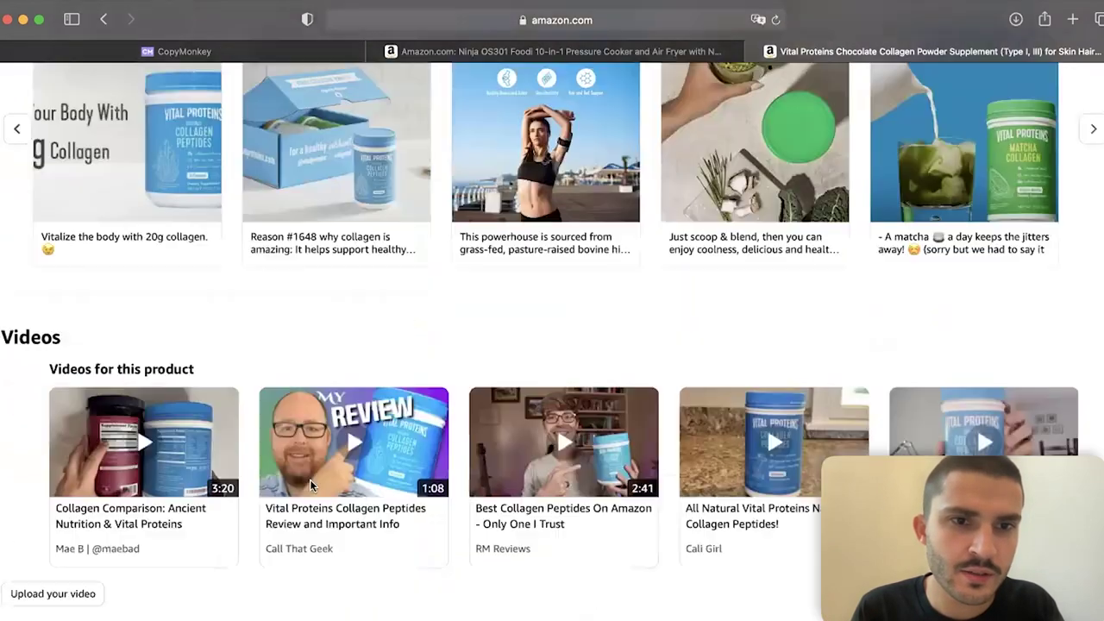
{"action": "scroll", "coordinate": [310, 486], "scroll_direction": "up", "scroll_amount": 5}
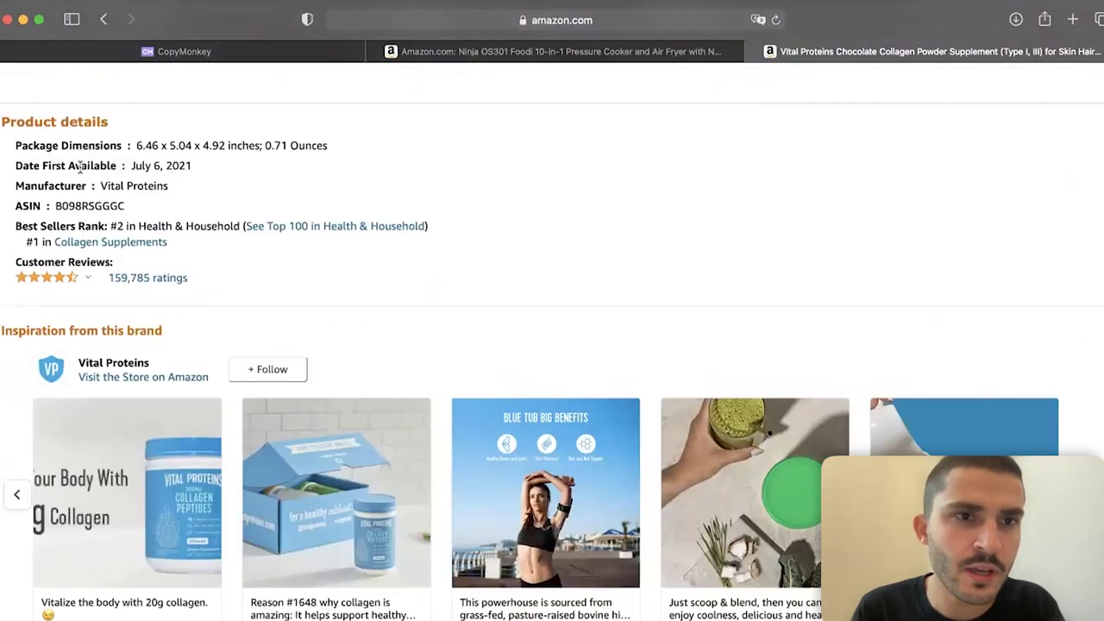
{"action": "double_click", "coordinate": [76, 206]}
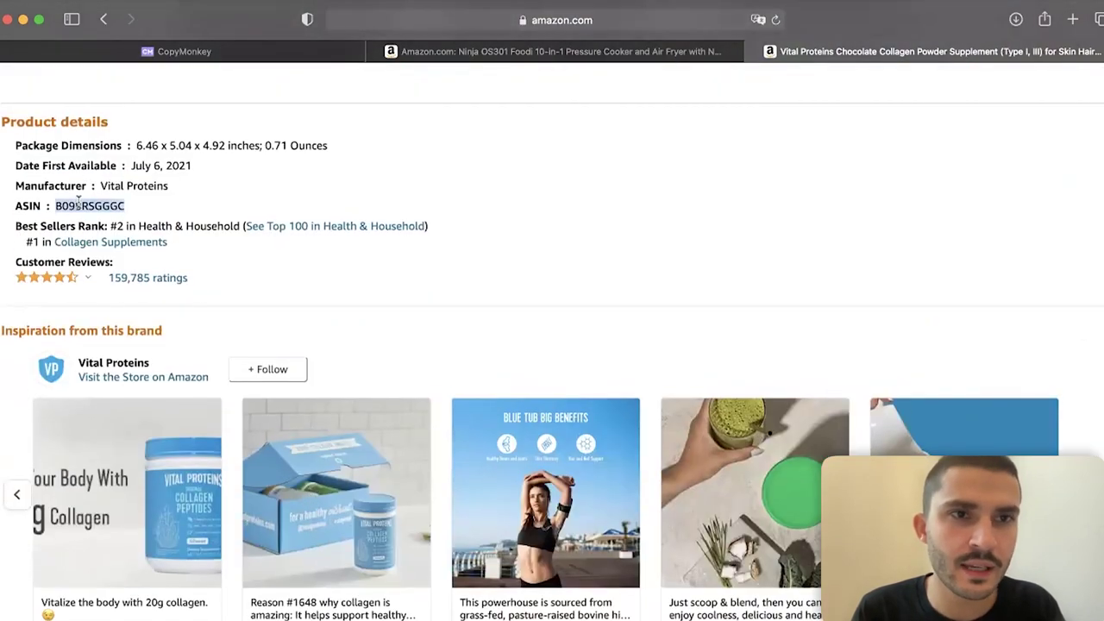
- Back in CopyMonkey, add the ASIN B098RSGGGC for listing analysis and run the content audit
{"action": "left_click", "coordinate": [253, 53]}
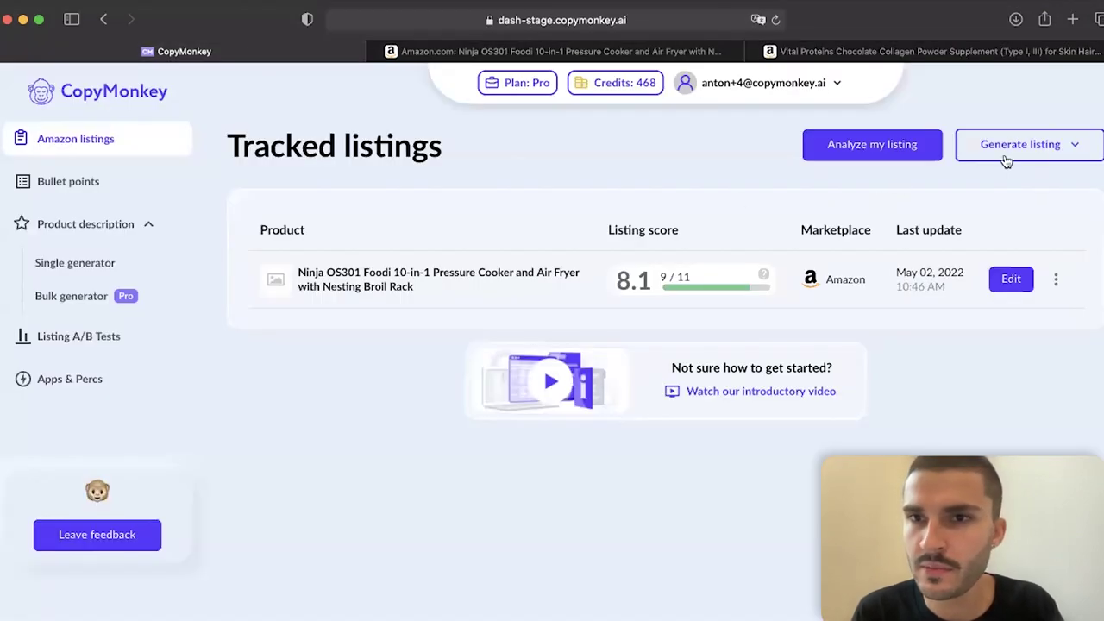
{"action": "left_click", "coordinate": [897, 147]}
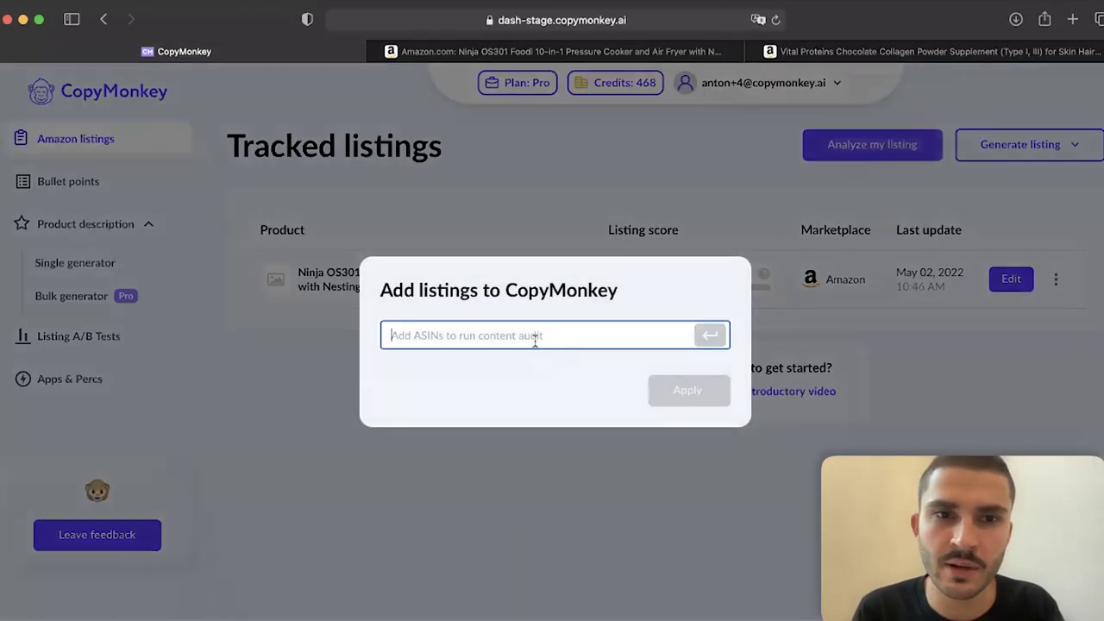
{"action": "key", "text": "Return"}
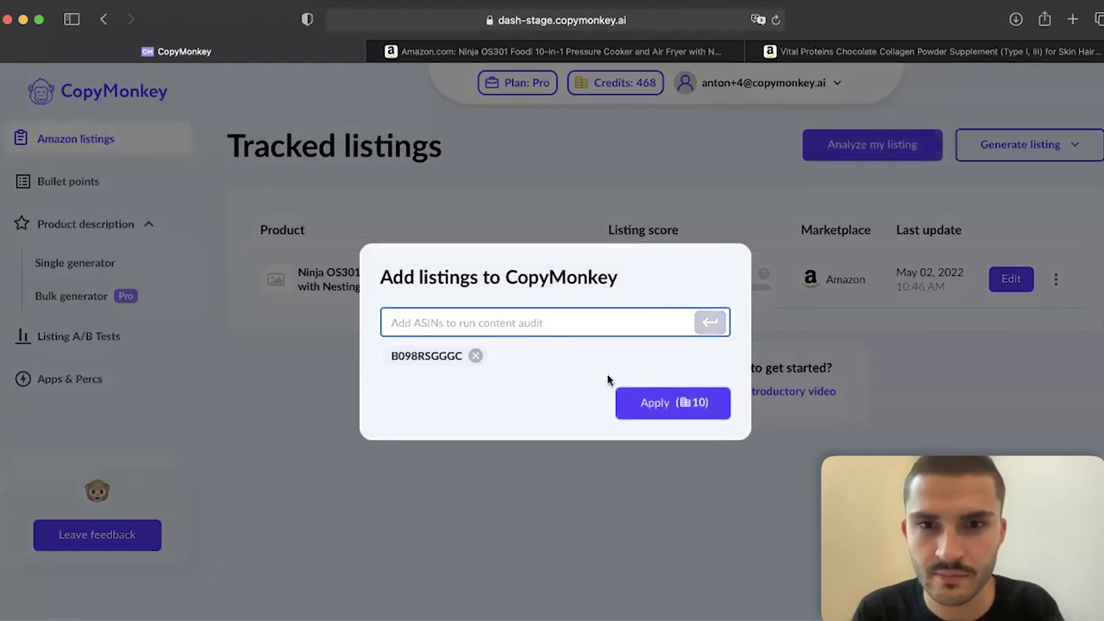
{"action": "left_click", "coordinate": [697, 413]}
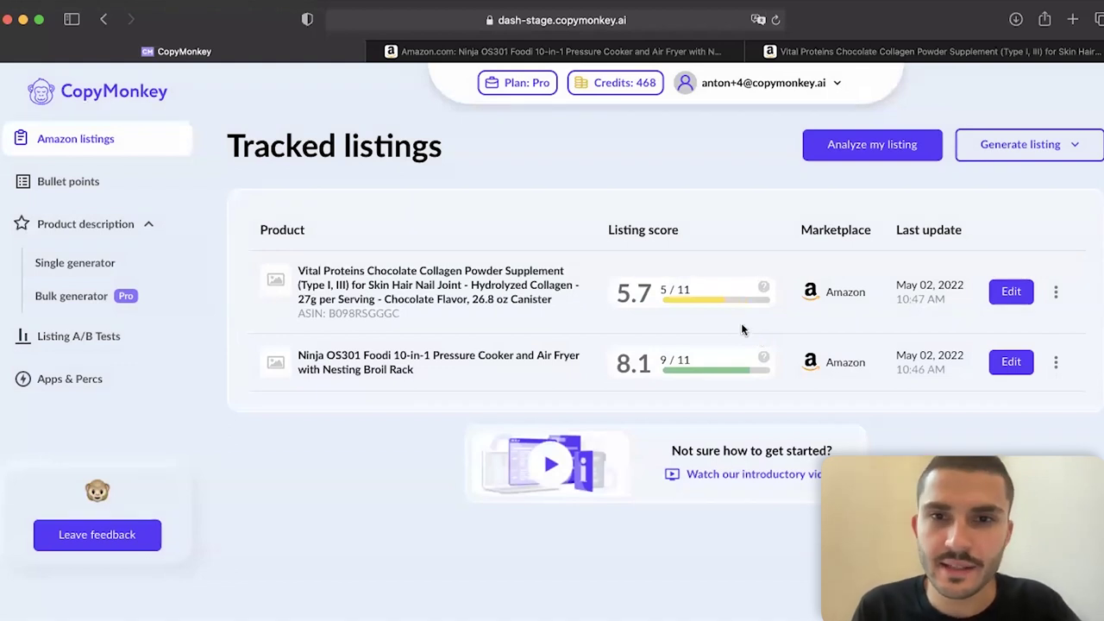
- Examine the listing score criteria for the Vital Proteins product, comparing the failed checks with the passed ones
{"action": "mouse_move", "coordinate": [727, 308]}
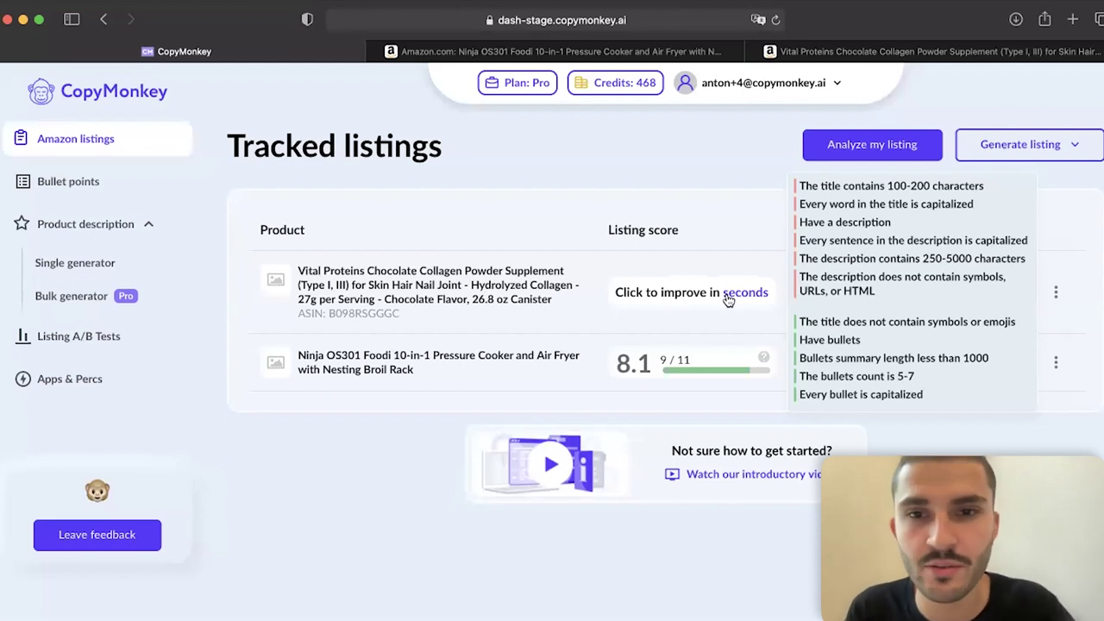
{"action": "left_click_drag", "start_coordinate": [729, 298], "coordinate": [878, 296]}
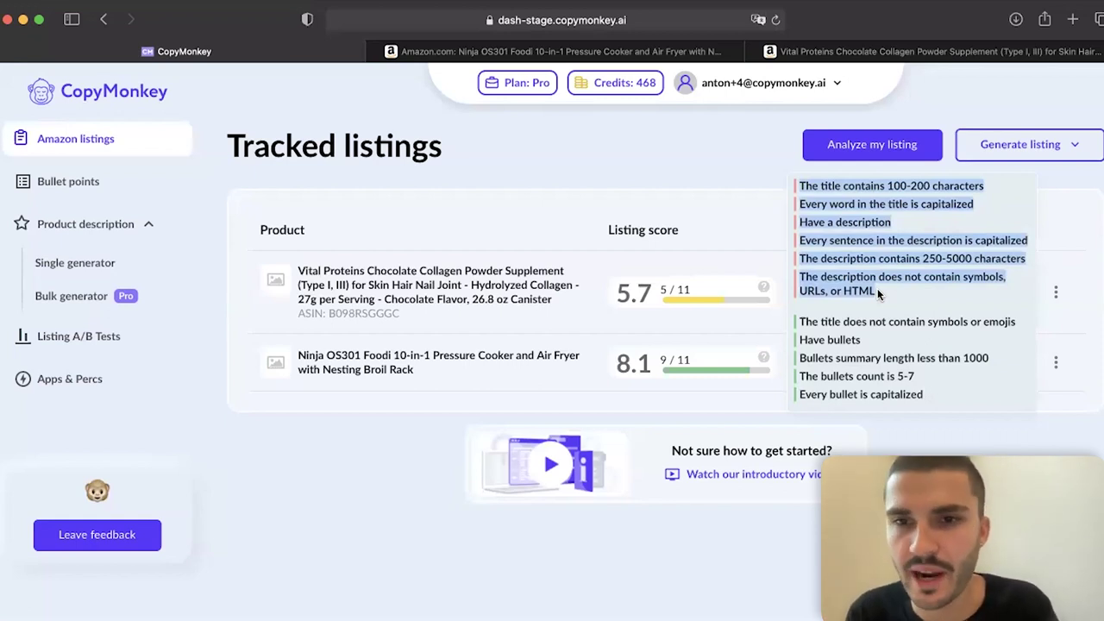
{"action": "left_click_drag", "start_coordinate": [928, 394], "coordinate": [803, 321]}
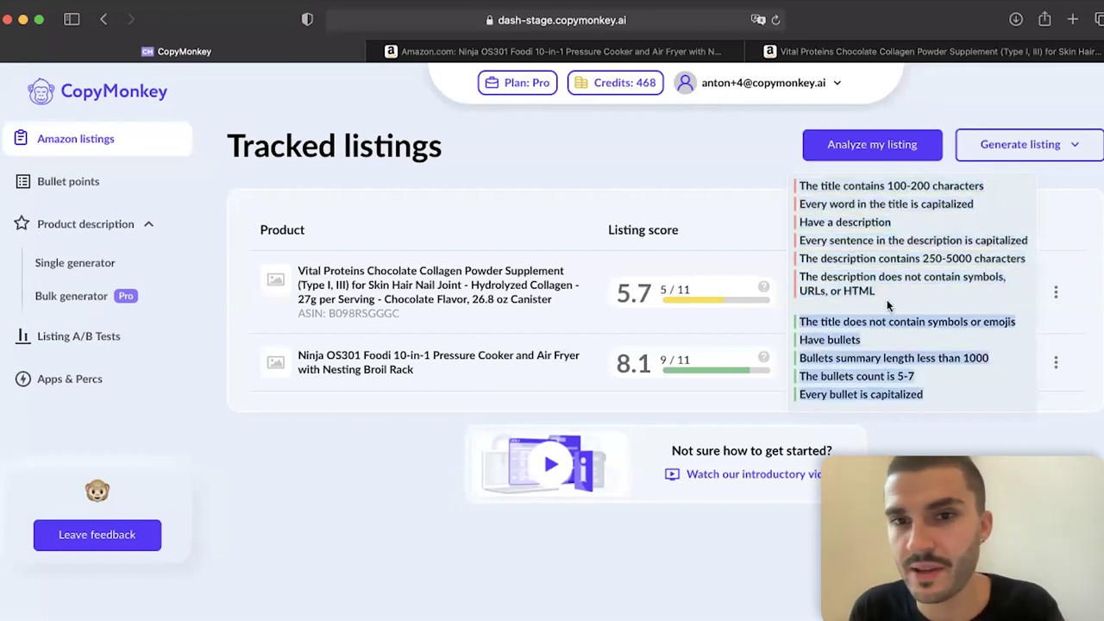
{"action": "left_click_drag", "start_coordinate": [885, 298], "coordinate": [794, 182]}
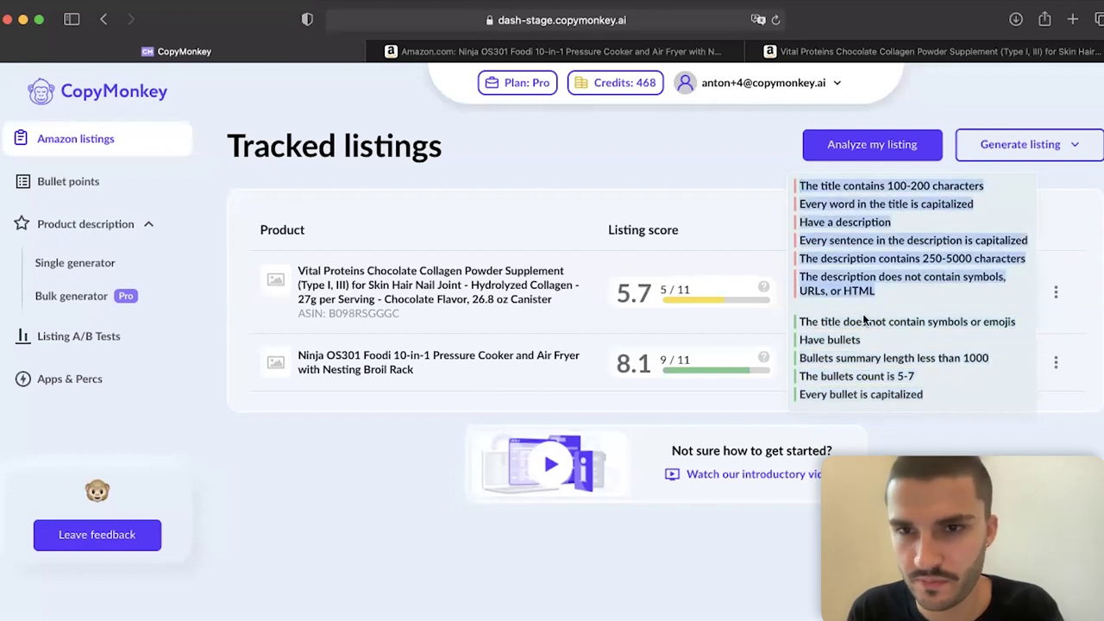
{"action": "left_click", "coordinate": [881, 294]}
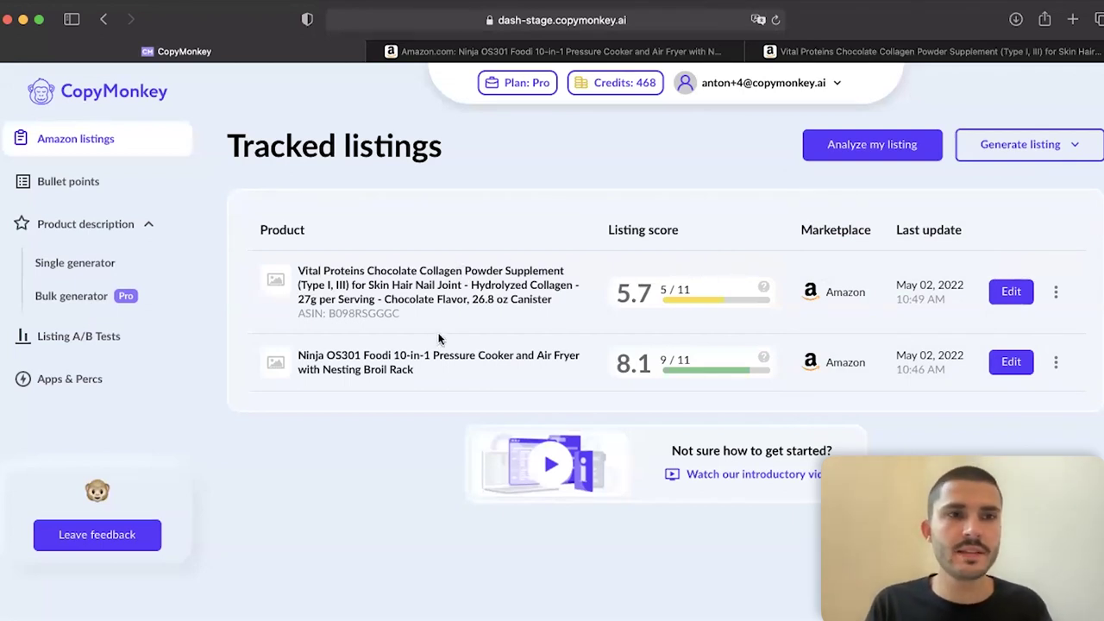
- In the bullet point generator, enter the full Vital Proteins Chocolate Collagen Powder title copied from its Amazon page as the product title
{"action": "left_click", "coordinate": [90, 183]}
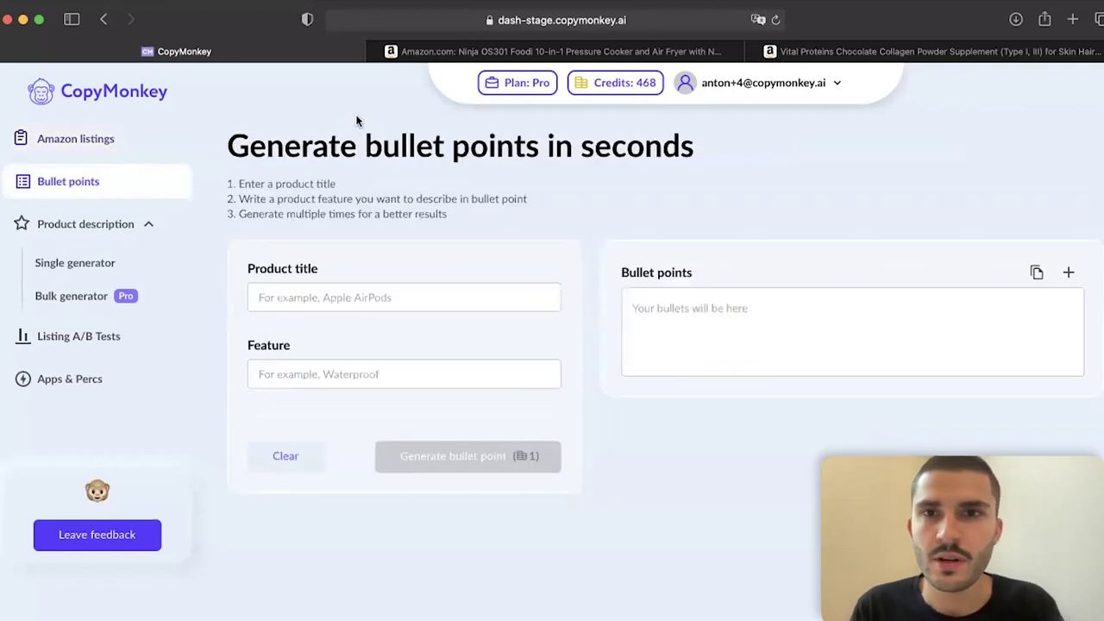
{"action": "left_click", "coordinate": [840, 52]}
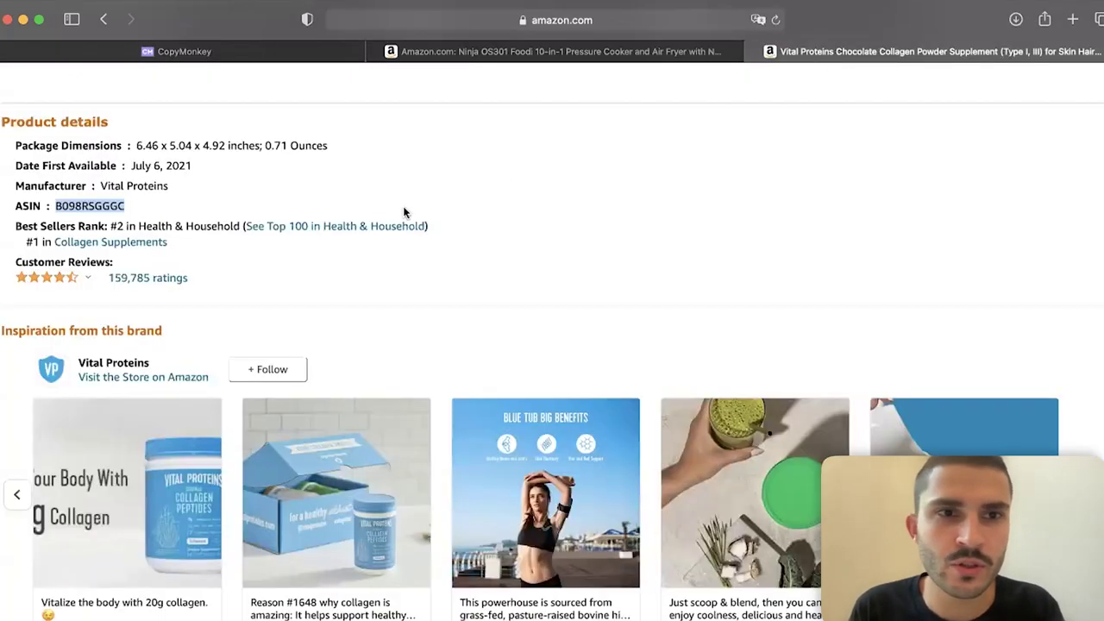
{"action": "scroll", "coordinate": [405, 212], "scroll_direction": "up", "scroll_amount": 2}
{"action": "scroll", "coordinate": [404, 213], "scroll_direction": "up", "scroll_amount": 20}
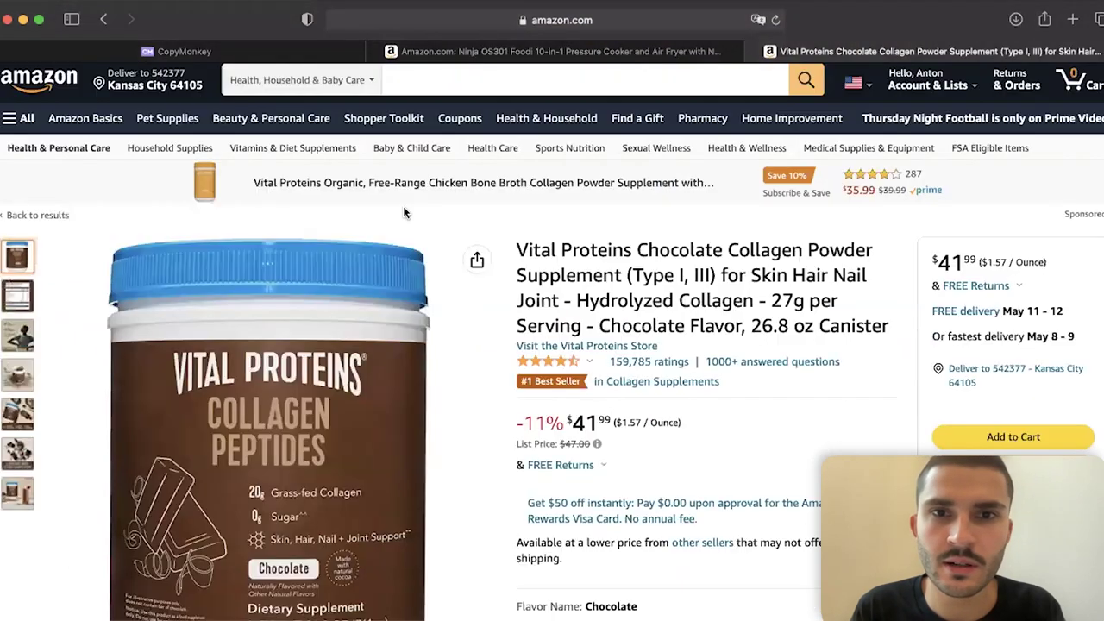
{"action": "left_click_drag", "start_coordinate": [516, 246], "coordinate": [752, 302]}
{"action": "key", "text": "super+c"}
{"action": "left_click", "coordinate": [184, 51]}
{"action": "left_click", "coordinate": [351, 296]}
{"action": "key", "text": "super+v"}
{"action": "left_click", "coordinate": [389, 336]}
- Enter "Health Benefits" as the feature, copying it from the item's bullet points on the Amazon page
{"action": "left_click", "coordinate": [360, 386]}
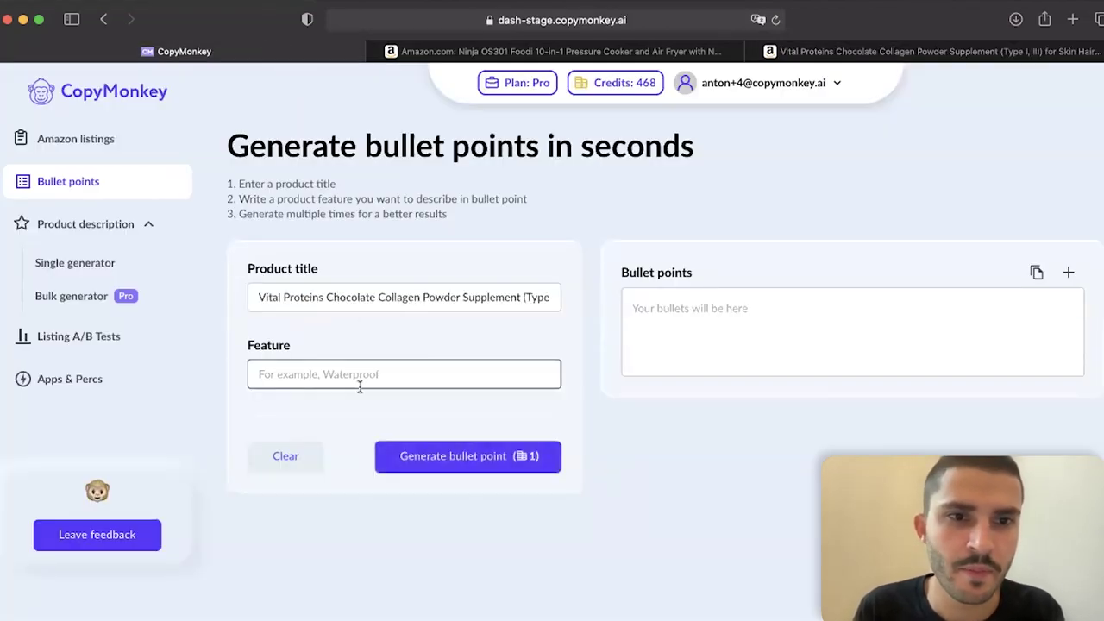
{"action": "left_click", "coordinate": [372, 377]}
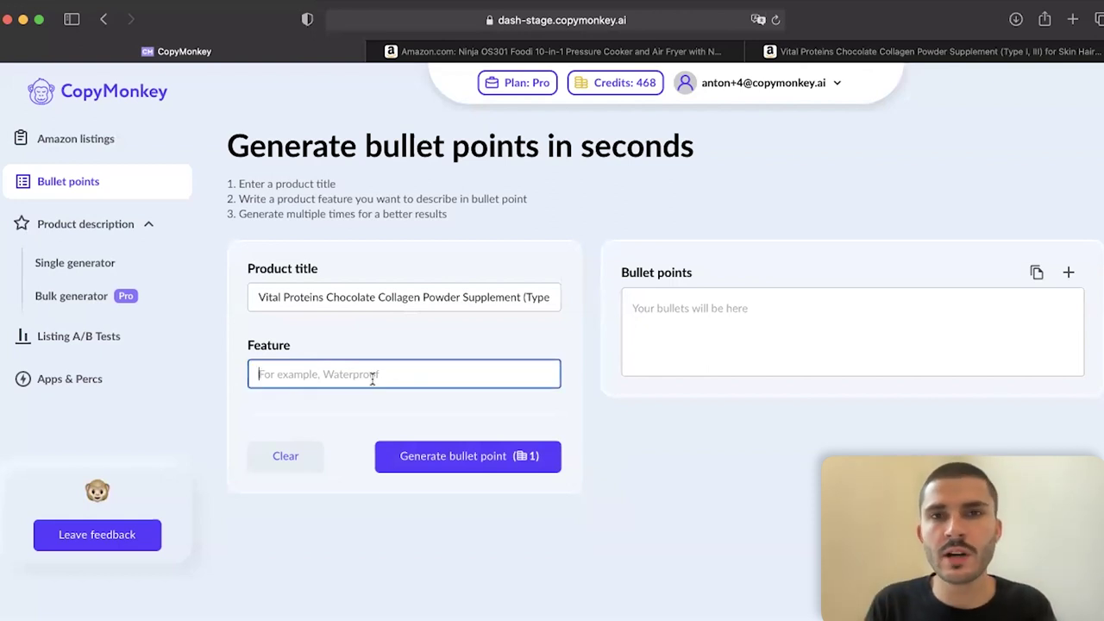
{"action": "left_click", "coordinate": [824, 51]}
{"action": "scroll", "coordinate": [739, 349], "scroll_direction": "down", "scroll_amount": 10}
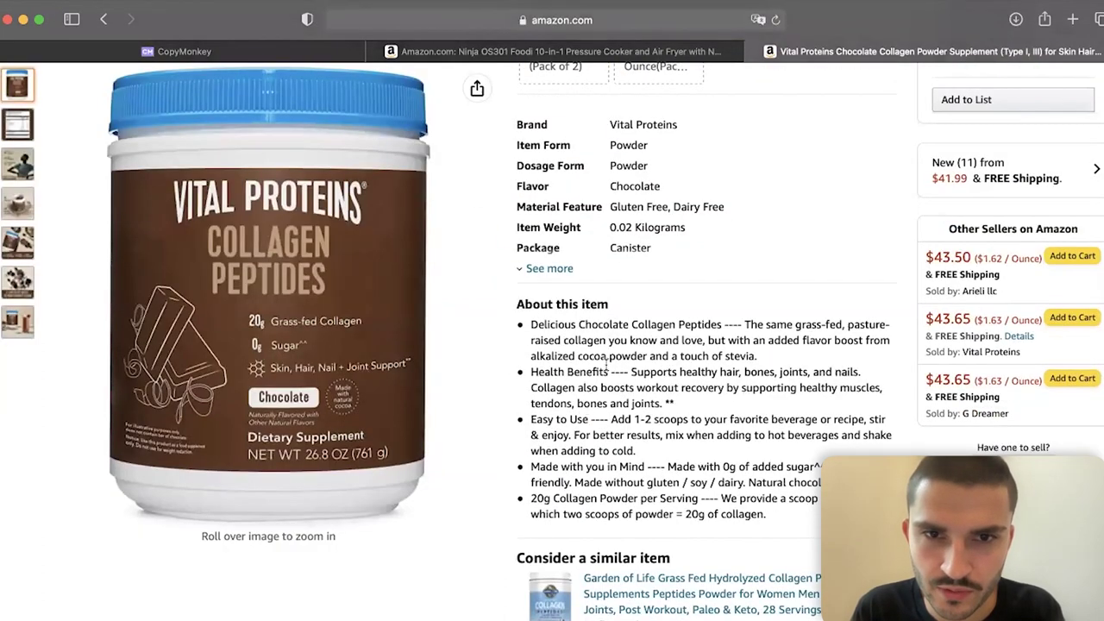
{"action": "left_click_drag", "start_coordinate": [610, 371], "coordinate": [530, 372]}
{"action": "key", "text": "super+c"}
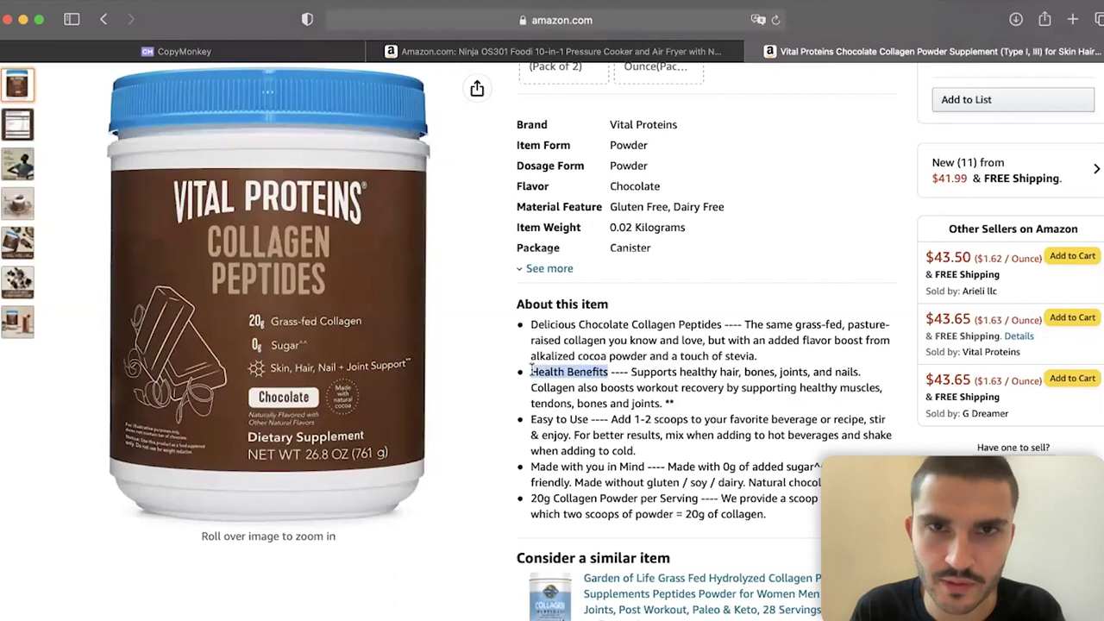
{"action": "left_click", "coordinate": [312, 49]}
{"action": "key", "text": "super+v"}
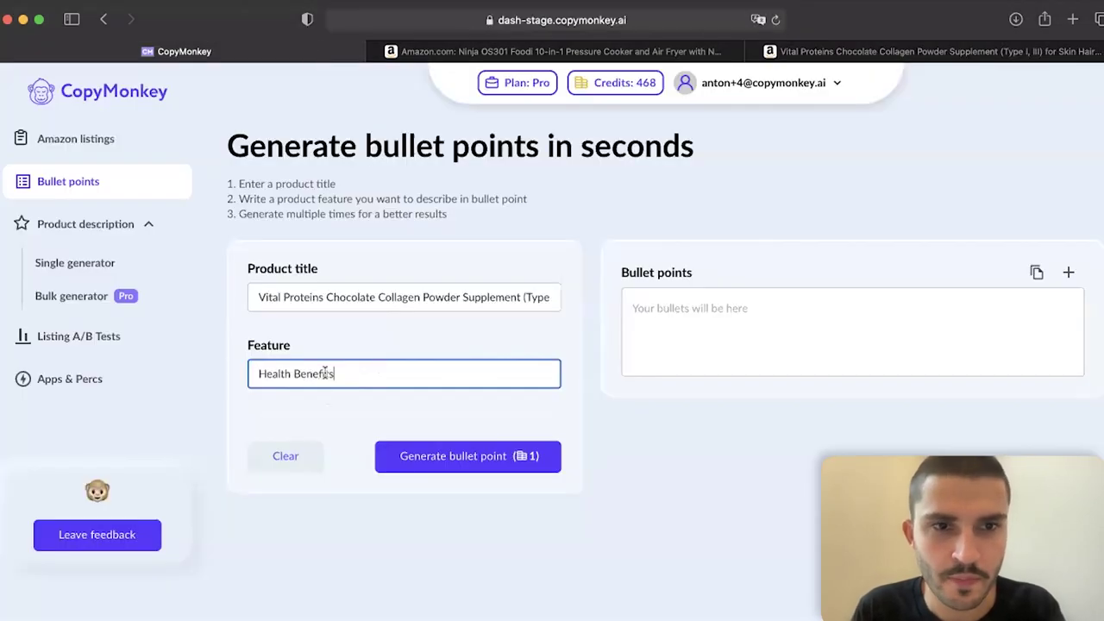
- Generate five bullet points for the "Health Benefits" feature of the collagen powder
{"action": "left_click", "coordinate": [410, 455]}
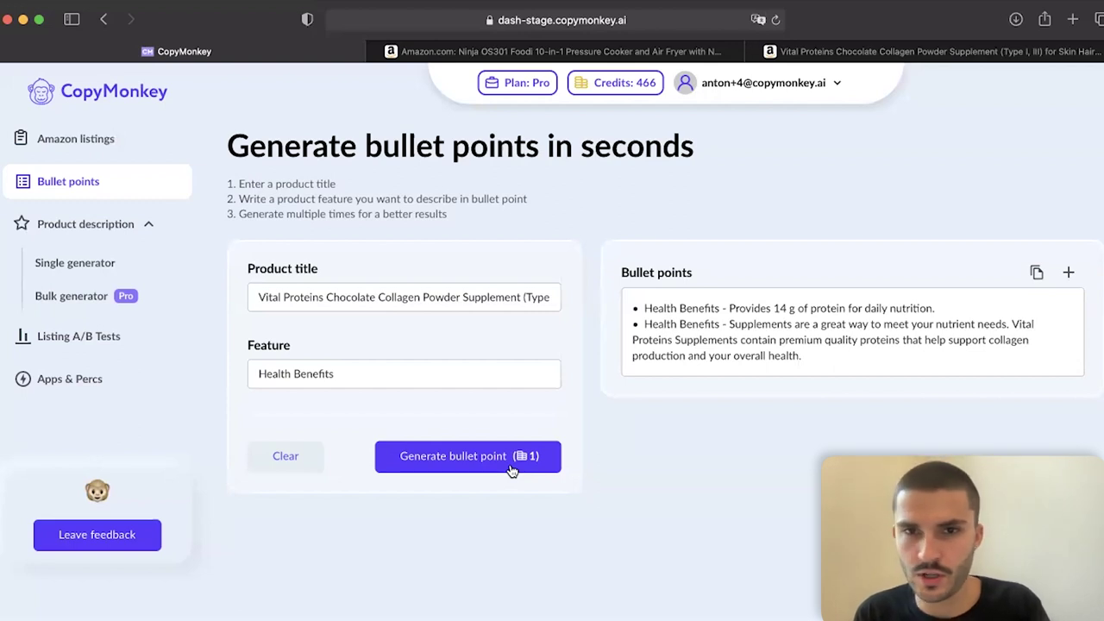
{"action": "left_click", "coordinate": [513, 470]}
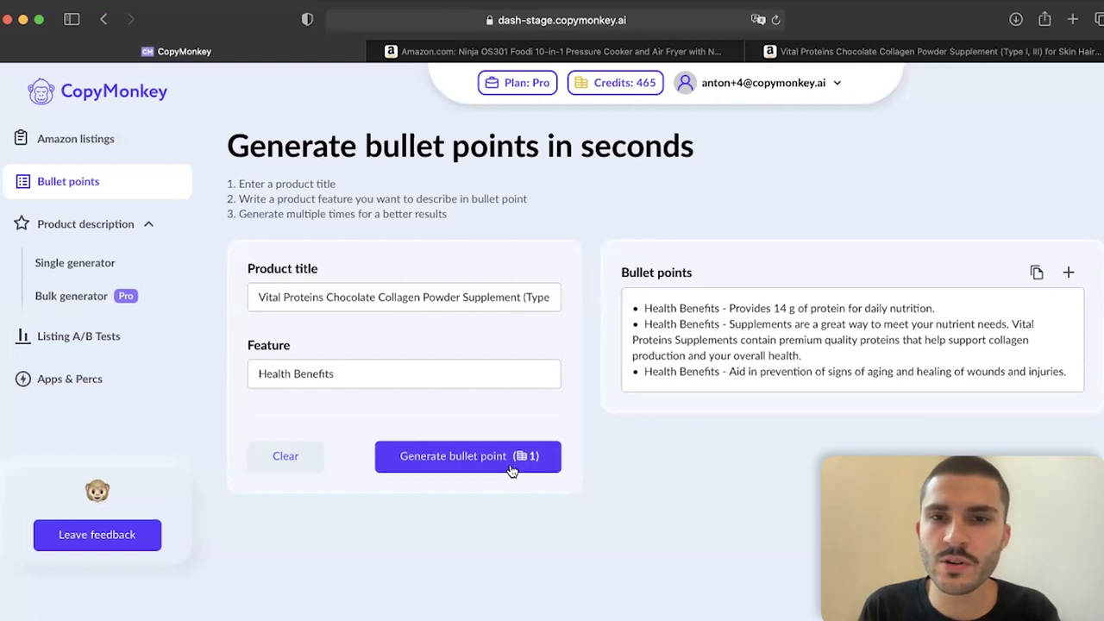
{"action": "left_click", "coordinate": [511, 466]}
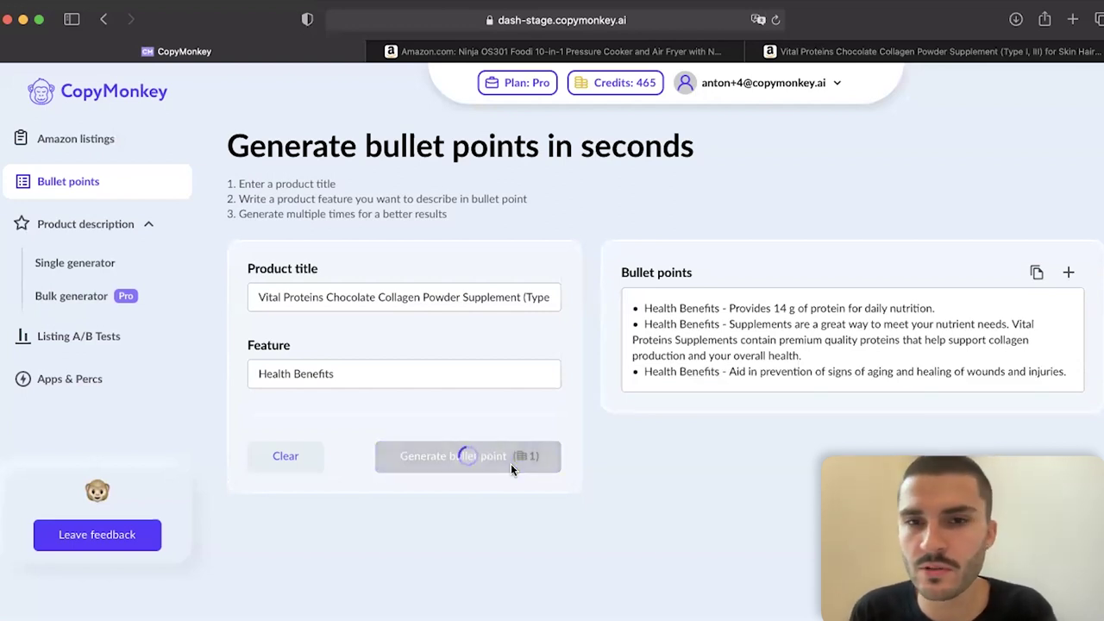
{"action": "left_click", "coordinate": [511, 466]}
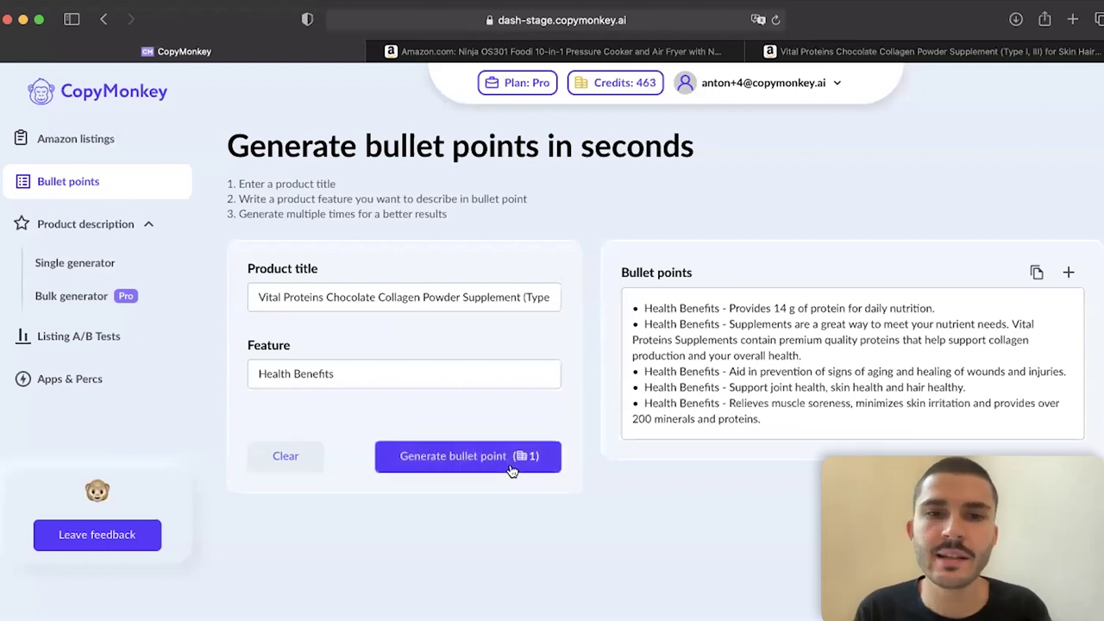
- Generate one more bullet point for the "Health Benefits" feature of the collagen powder
{"action": "left_click", "coordinate": [510, 466]}
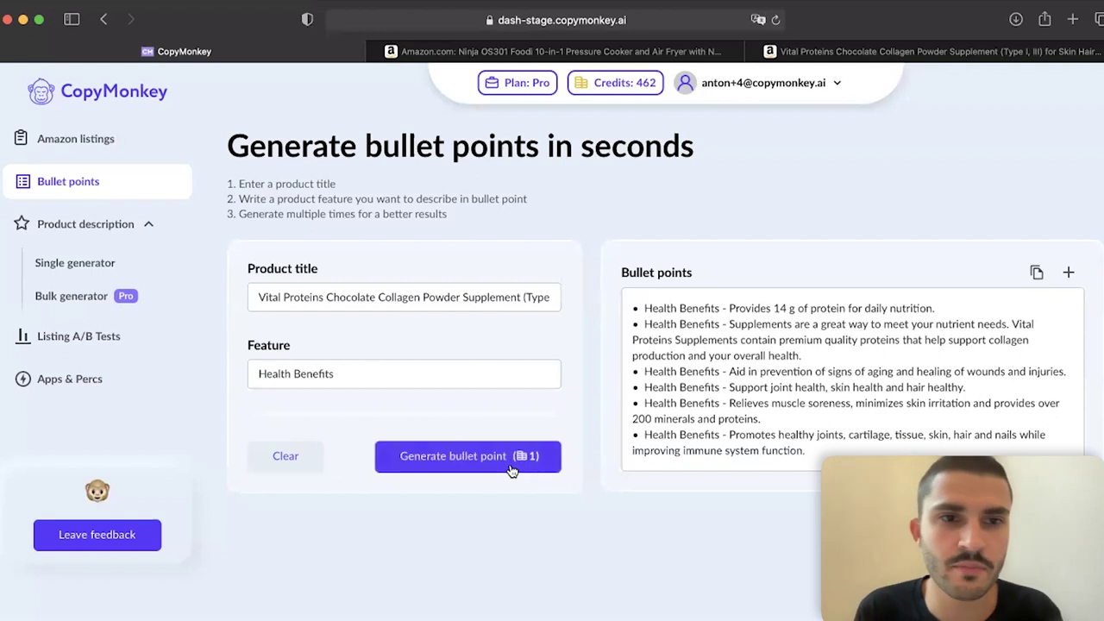
{"action": "left_click_drag", "start_coordinate": [335, 373], "coordinate": [245, 372]}
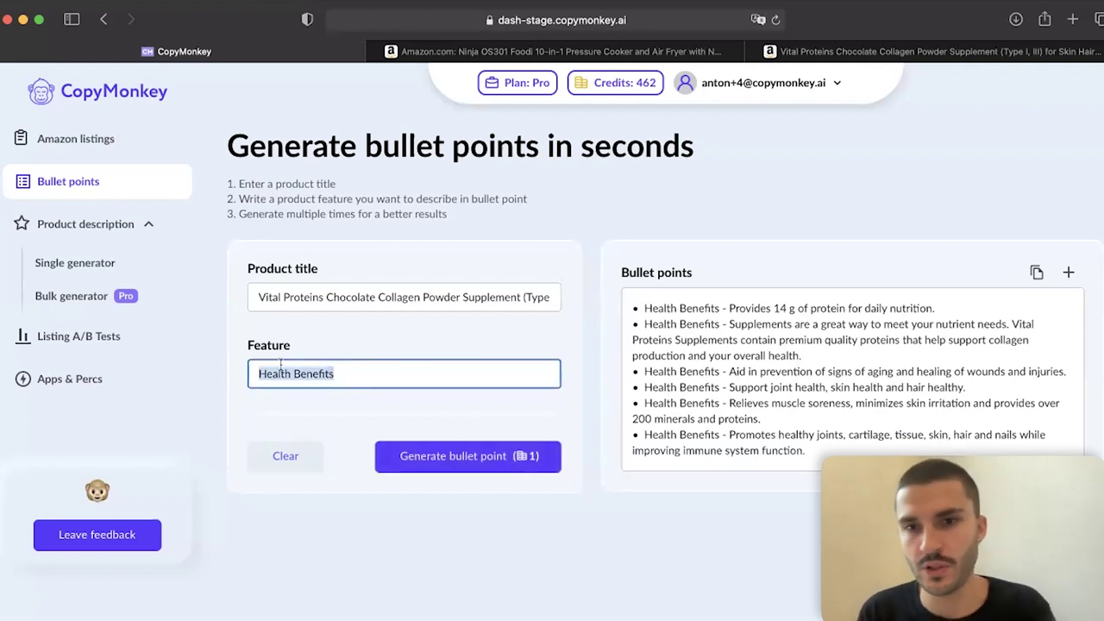
{"action": "left_click", "coordinate": [376, 351]}
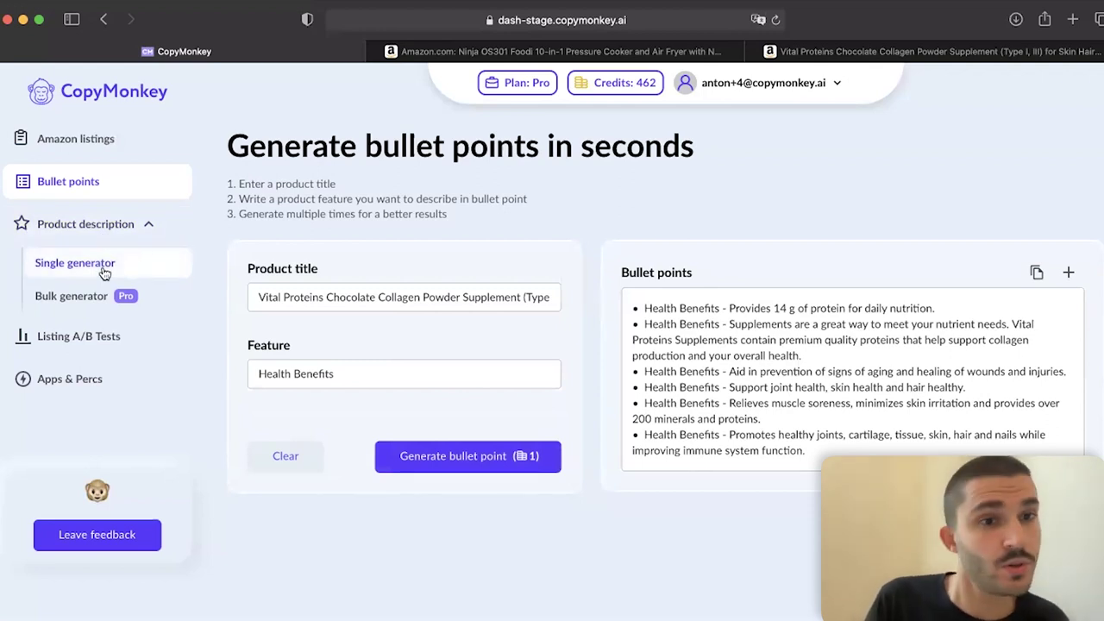
- In the single product description generator, enter the Amazon title "Vital Proteins Chocolate Collagen Powder Supplement (Type I, III) for Skin Hair Nail Joint"
{"action": "left_click", "coordinate": [75, 263]}
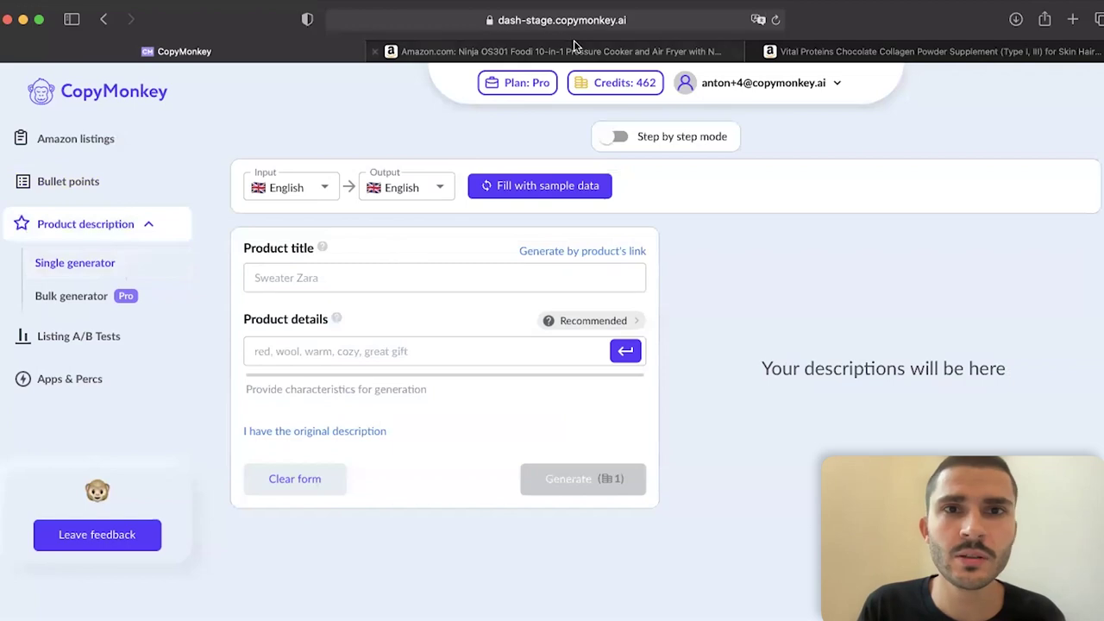
{"action": "left_click", "coordinate": [785, 51]}
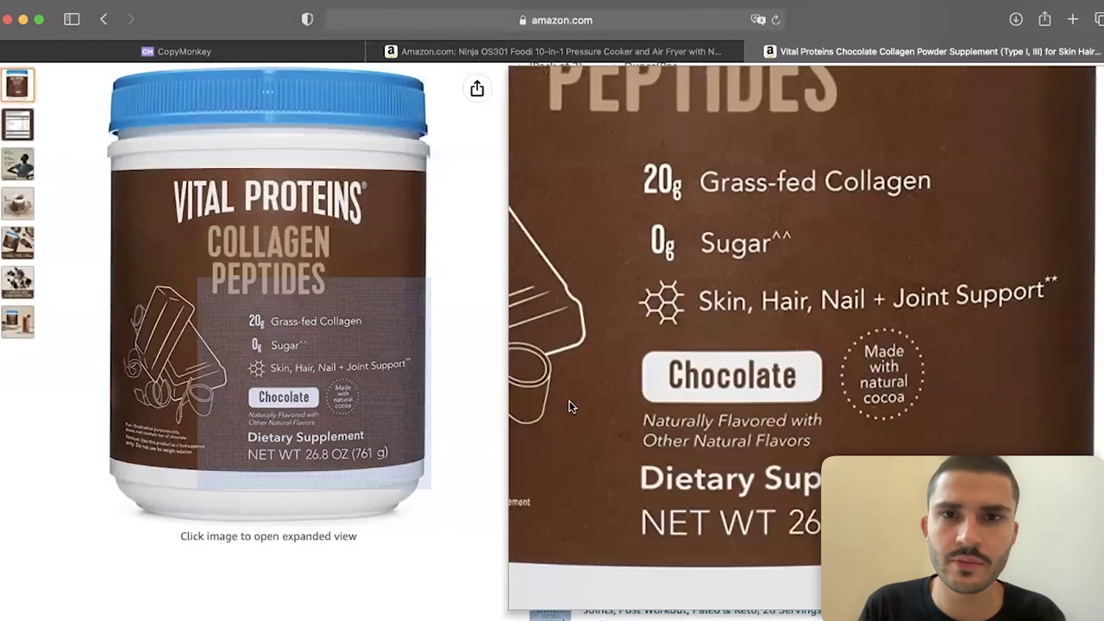
{"action": "scroll", "coordinate": [710, 463], "scroll_direction": "up", "scroll_amount": 10}
{"action": "left_click_drag", "start_coordinate": [518, 257], "coordinate": [556, 303]}
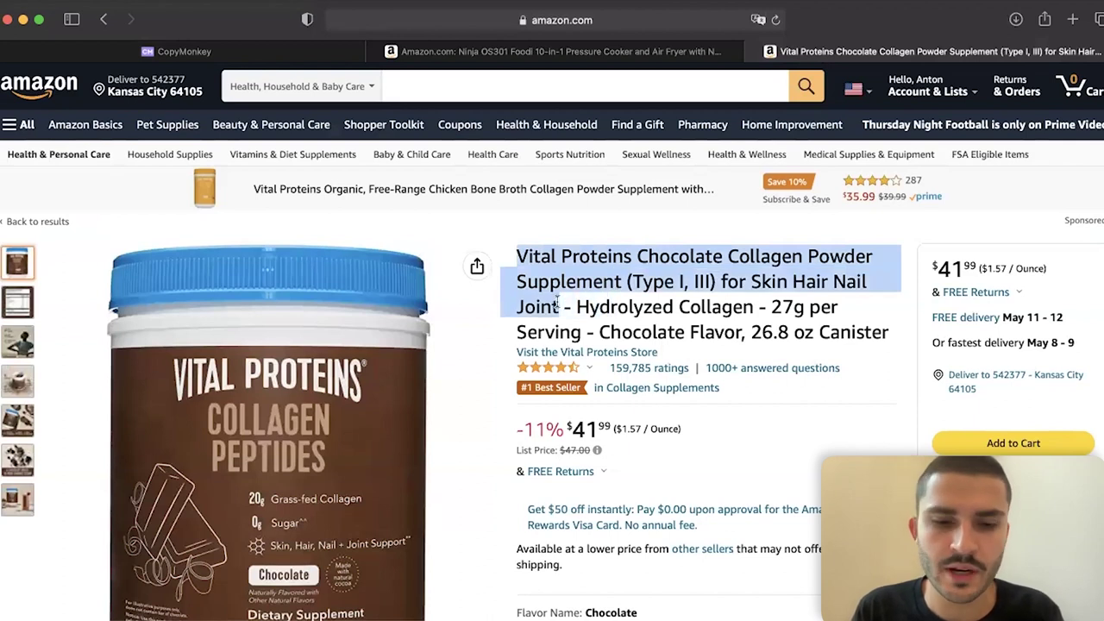
{"action": "key", "text": "ctrl+c"}
{"action": "left_click", "coordinate": [311, 54]}
{"action": "left_click", "coordinate": [309, 277]}
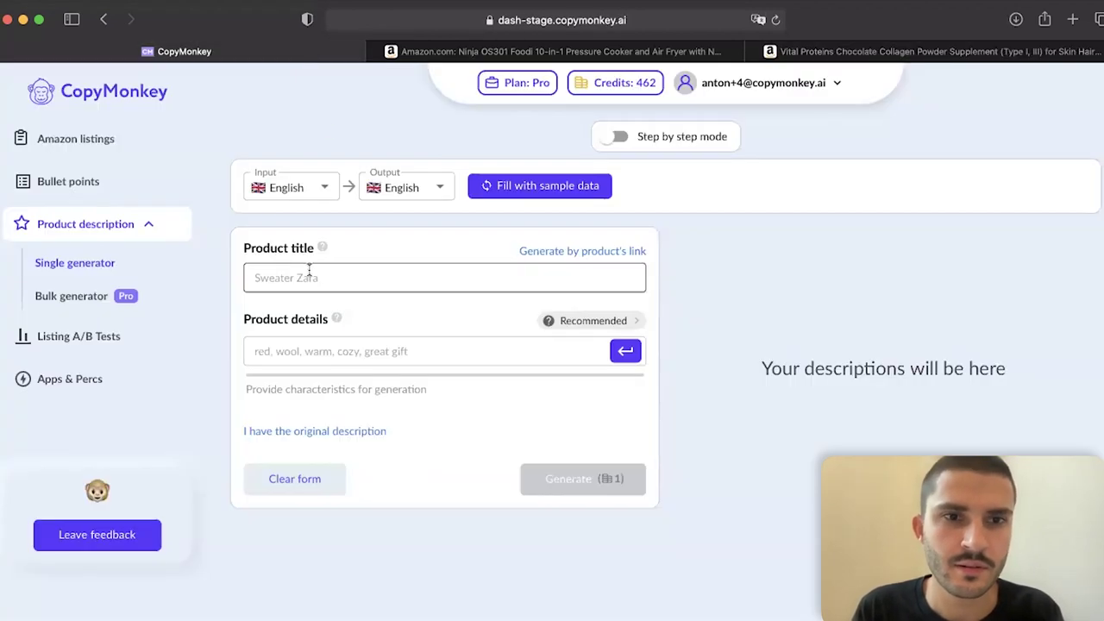
{"action": "key", "text": "ctrl+v"}
- Add "Hydrolyzed Collagen" as a product detail, copying it from the Vital Proteins title on Amazon
{"action": "left_click", "coordinate": [397, 354]}
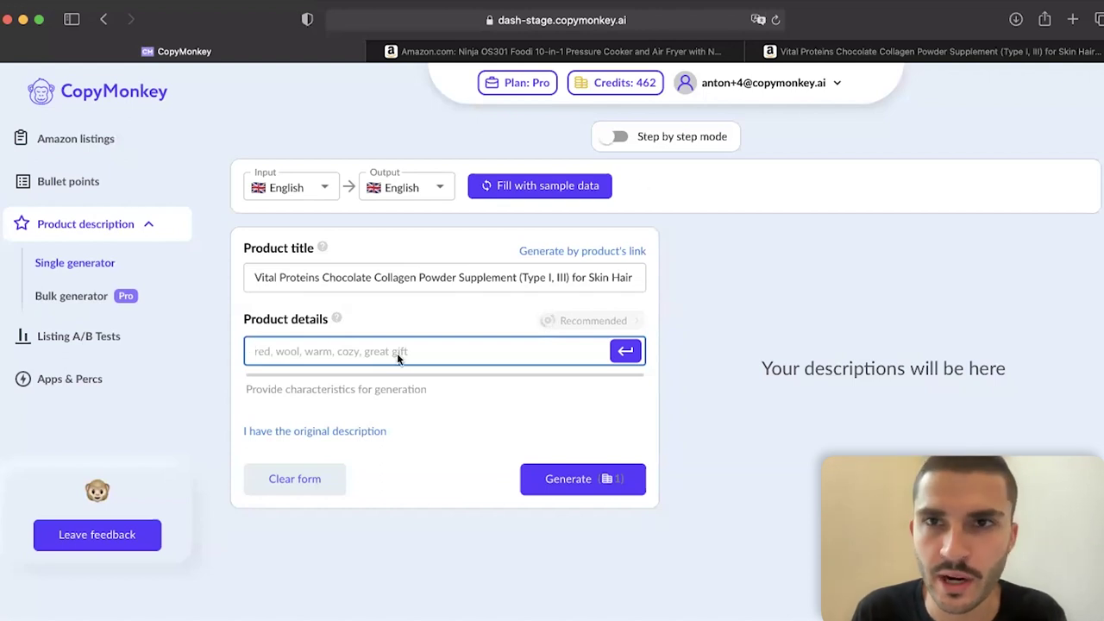
{"action": "left_click", "coordinate": [809, 54]}
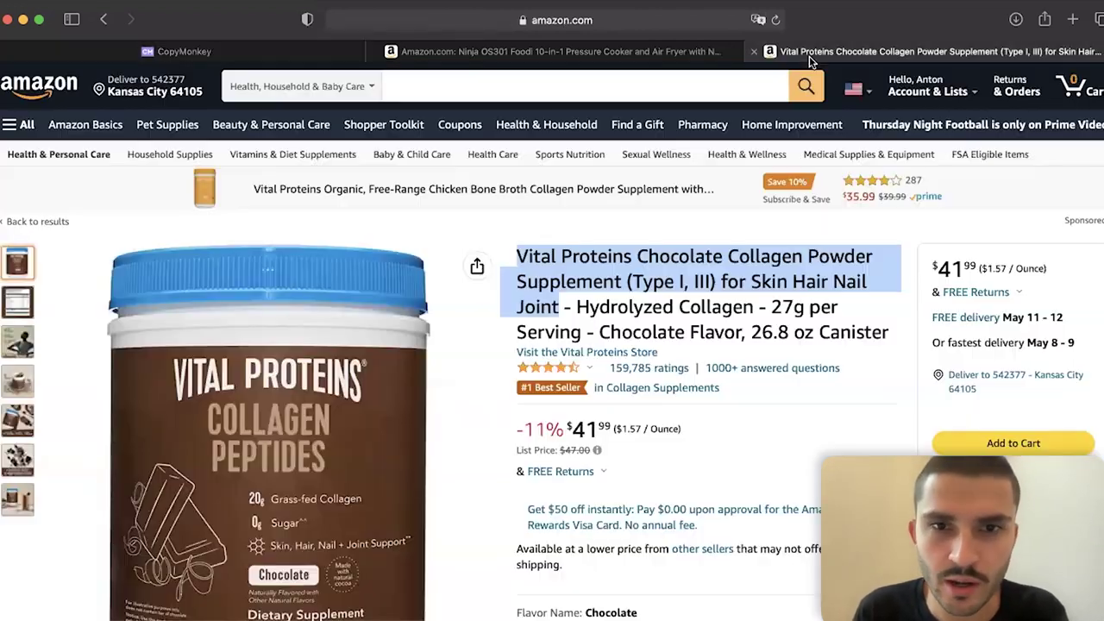
{"action": "left_click", "coordinate": [628, 308]}
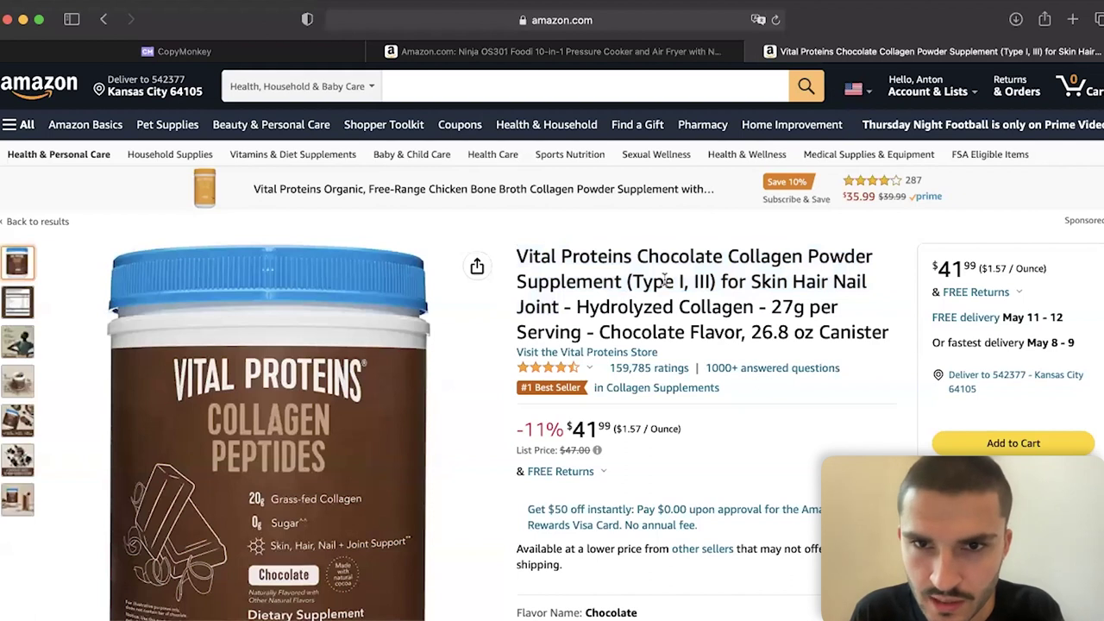
{"action": "left_click_drag", "start_coordinate": [577, 307], "coordinate": [752, 310]}
{"action": "left_click", "coordinate": [185, 53]}
{"action": "key", "text": "super+v"}
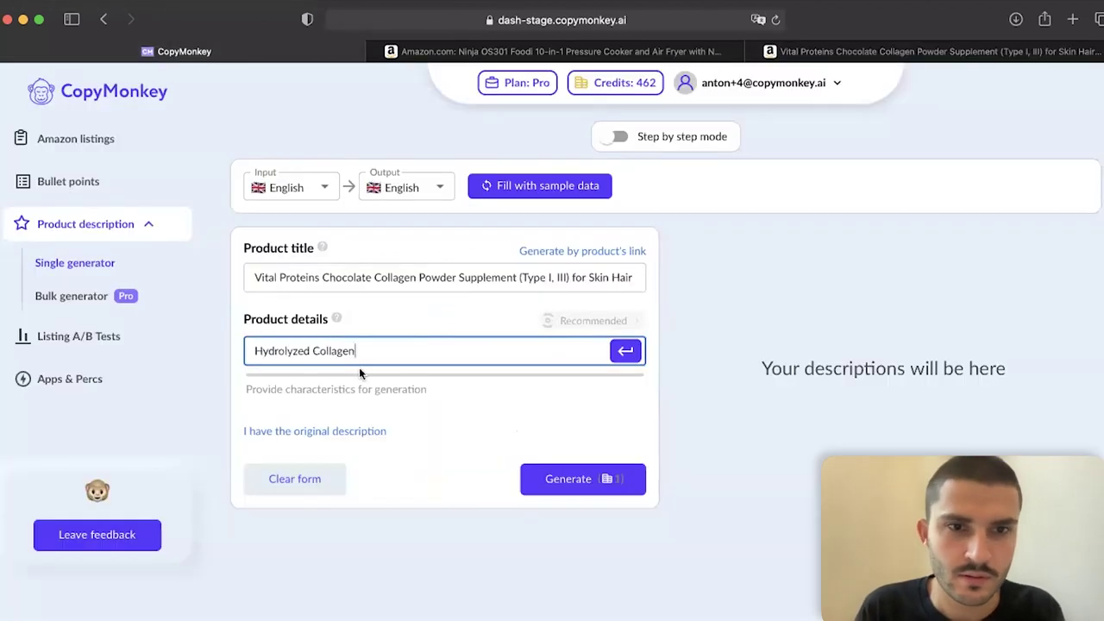
{"action": "left_click", "coordinate": [624, 352]}
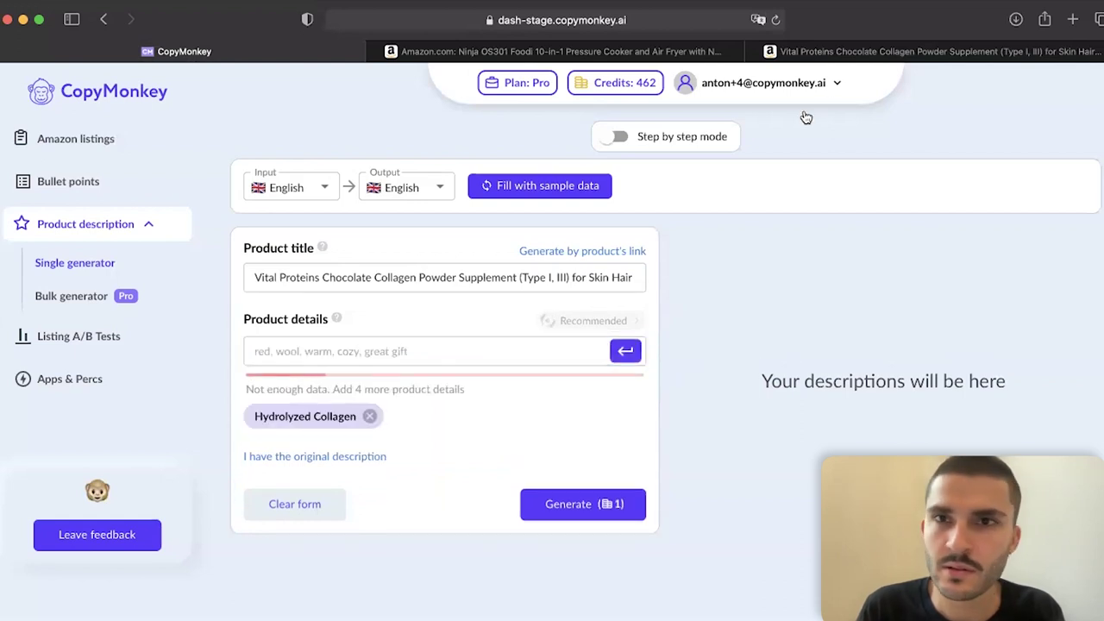
- Add "Flavor Chocolate" as a product detail, copying it from the attributes on the Vital Proteins Amazon page
{"action": "left_click", "coordinate": [837, 55]}
{"action": "scroll", "coordinate": [713, 351], "scroll_direction": "down", "scroll_amount": 10}
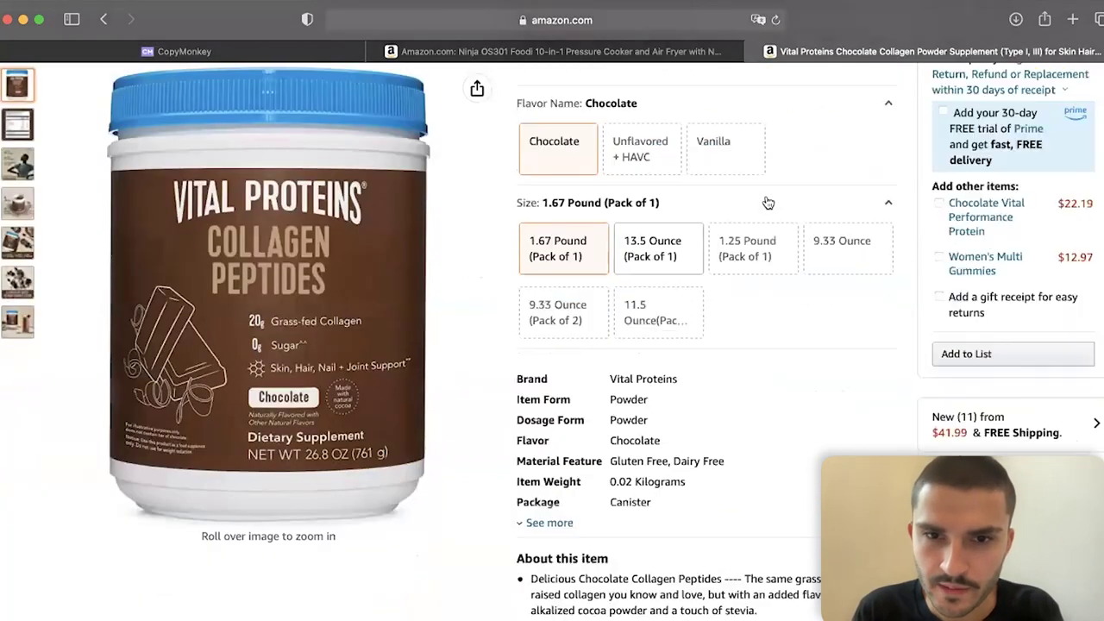
{"action": "left_click_drag", "start_coordinate": [678, 288], "coordinate": [516, 290]}
{"action": "key", "text": "super+c"}
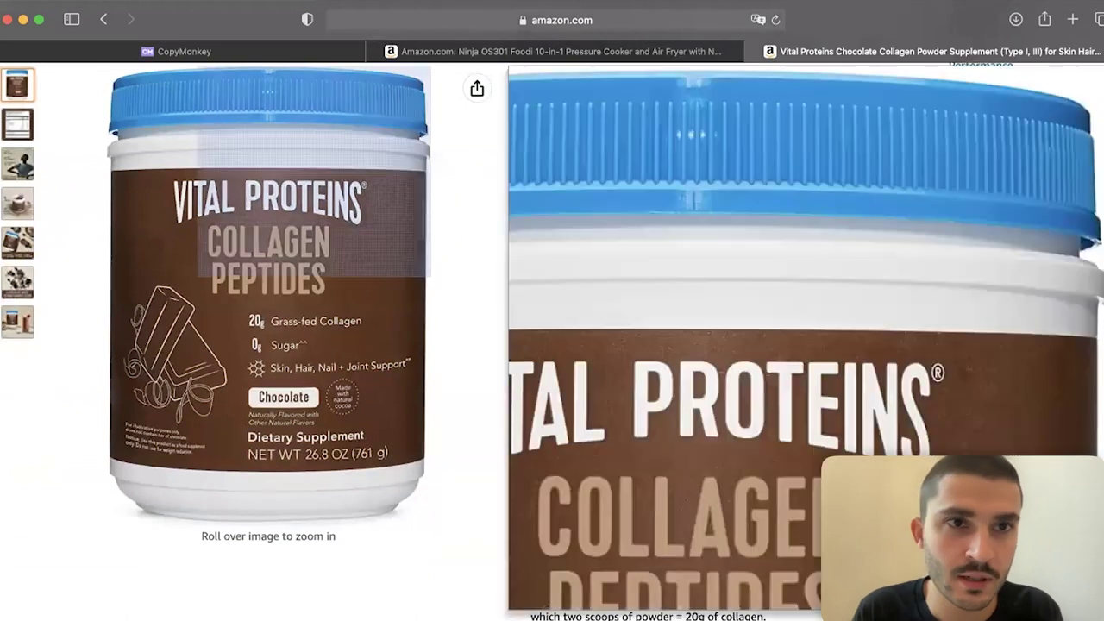
{"action": "left_click", "coordinate": [184, 51]}
{"action": "left_click", "coordinate": [328, 348]}
{"action": "key", "text": "super+v"}
{"action": "left_click", "coordinate": [298, 351]}
{"action": "key", "text": "BackSpace"}
{"action": "left_click", "coordinate": [625, 351]}
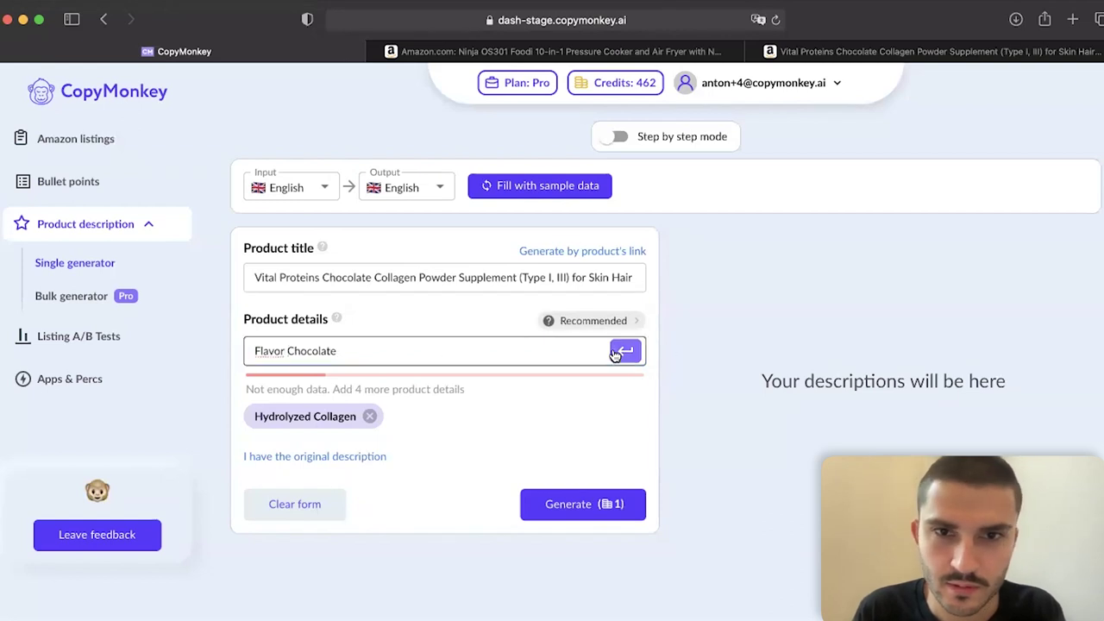
- Add "Good for skin" and "mix well" as two further product details
{"action": "left_click", "coordinate": [501, 351]}
{"action": "type", "text": "G"}
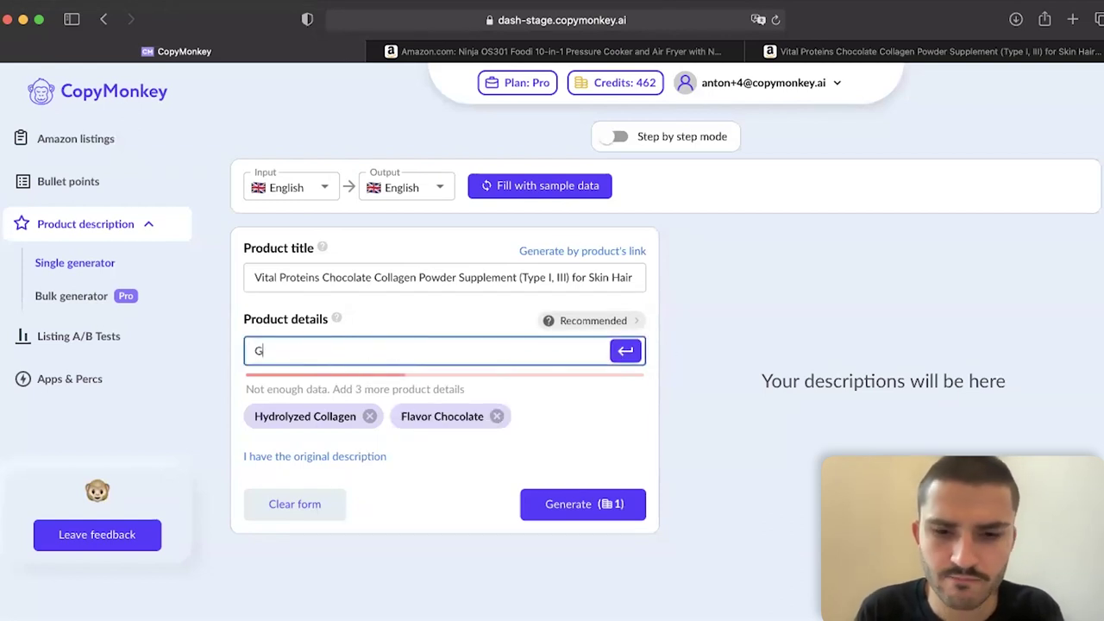
{"action": "type", "text": "ood for skin"}
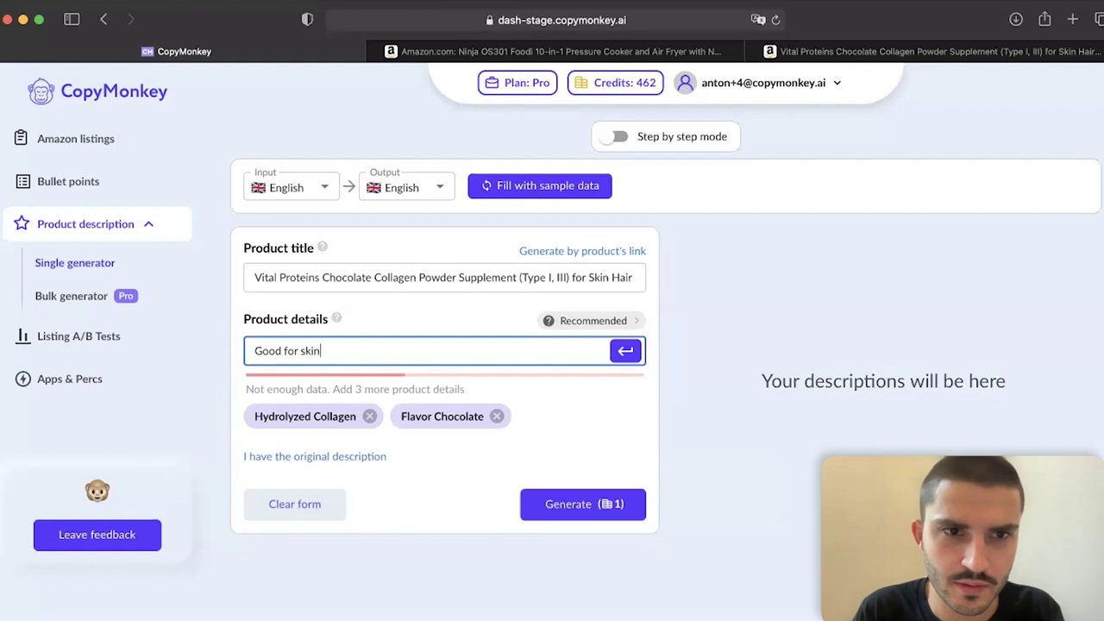
{"action": "key", "text": "Return"}
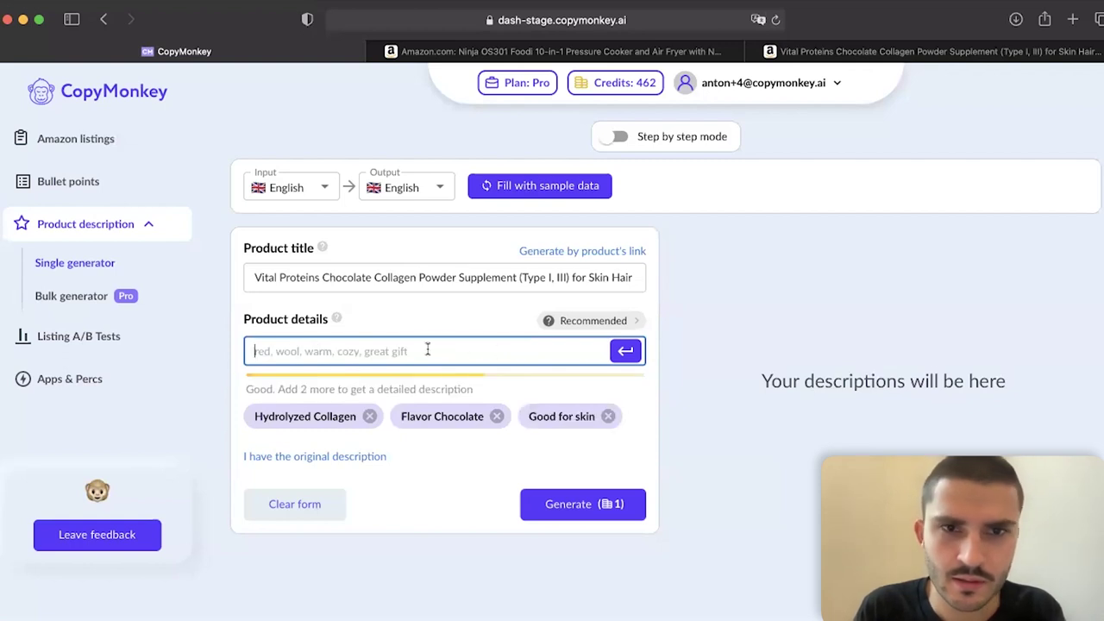
{"action": "type", "text": "mix well"}
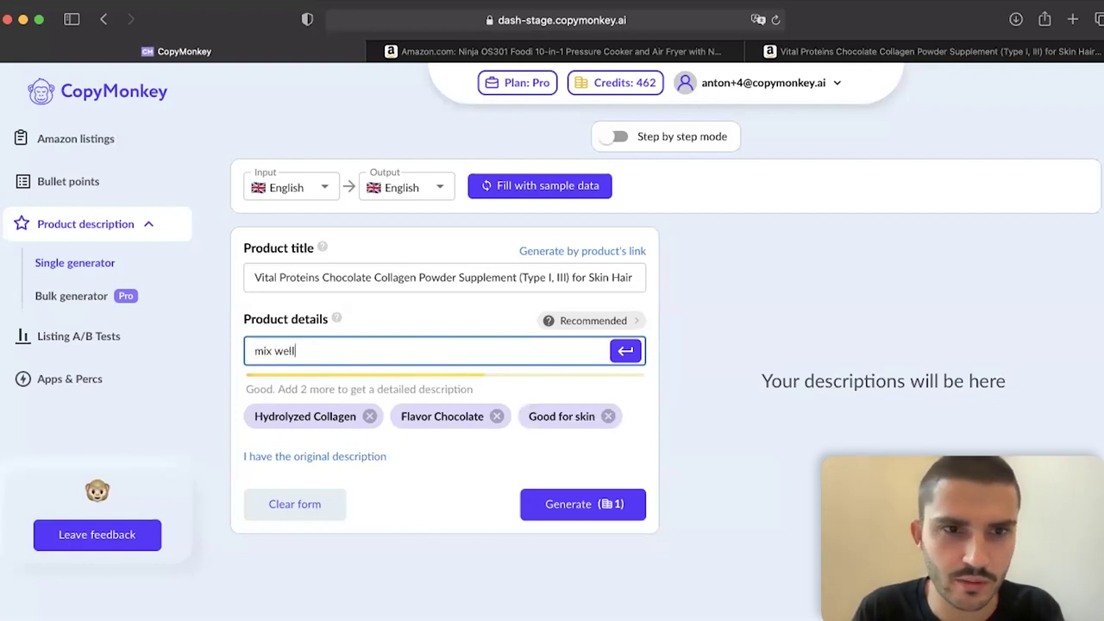
{"action": "key", "text": "Return"}
- Generate product descriptions from the entered title and details, and review the suggested options
{"action": "left_click", "coordinate": [623, 534]}
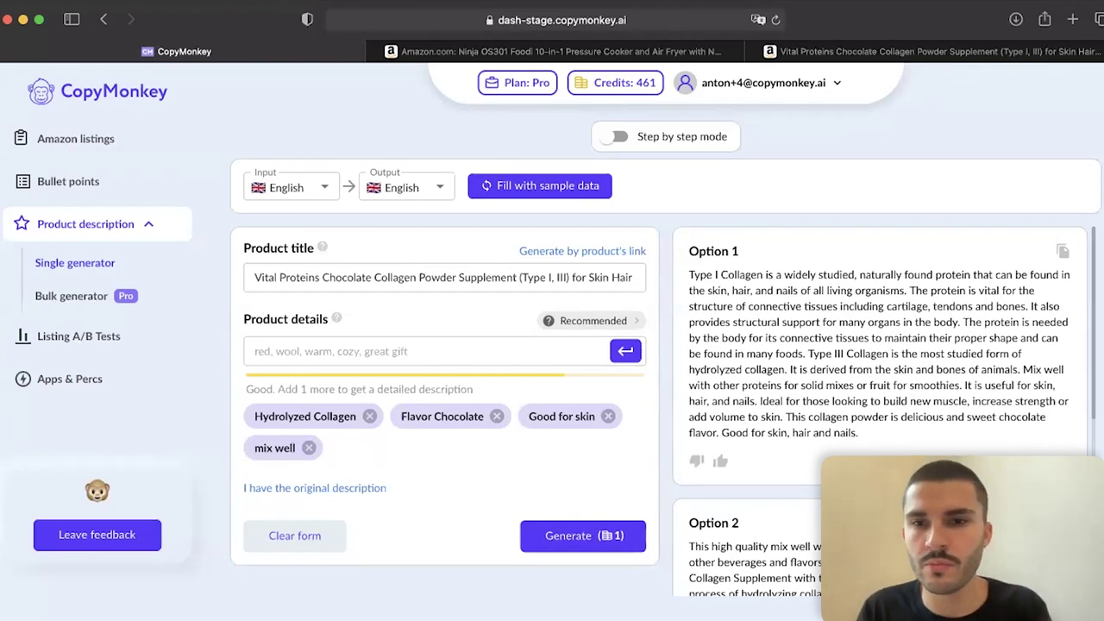
{"action": "scroll", "coordinate": [770, 462], "scroll_direction": "down", "scroll_amount": 3}
{"action": "scroll", "coordinate": [769, 462], "scroll_direction": "down", "scroll_amount": 3}
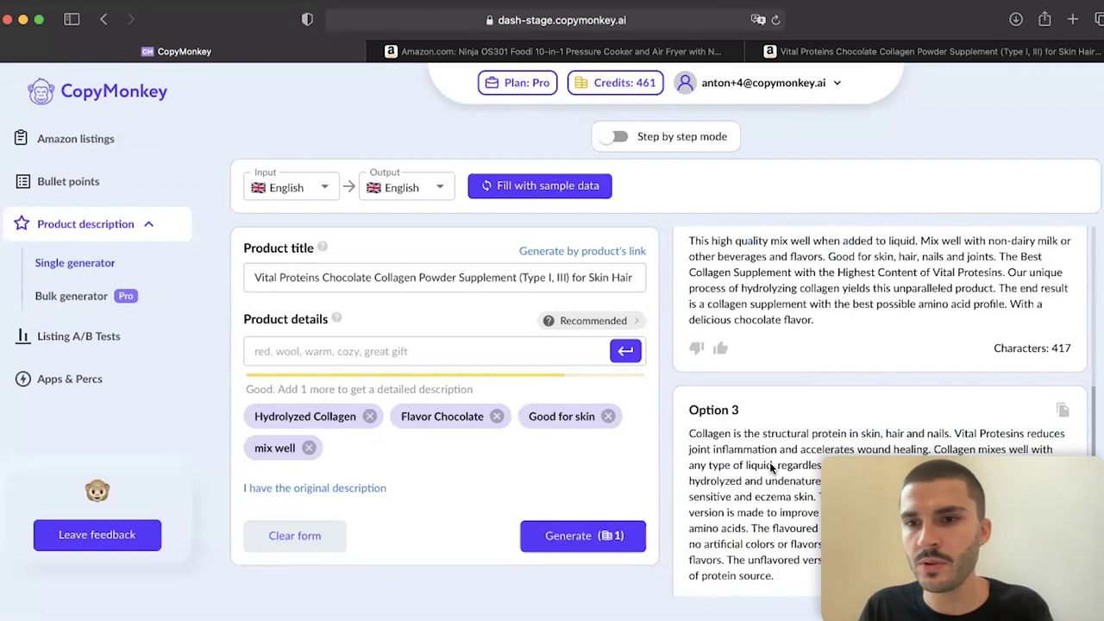
{"action": "scroll", "coordinate": [769, 462], "scroll_direction": "down", "scroll_amount": 1}
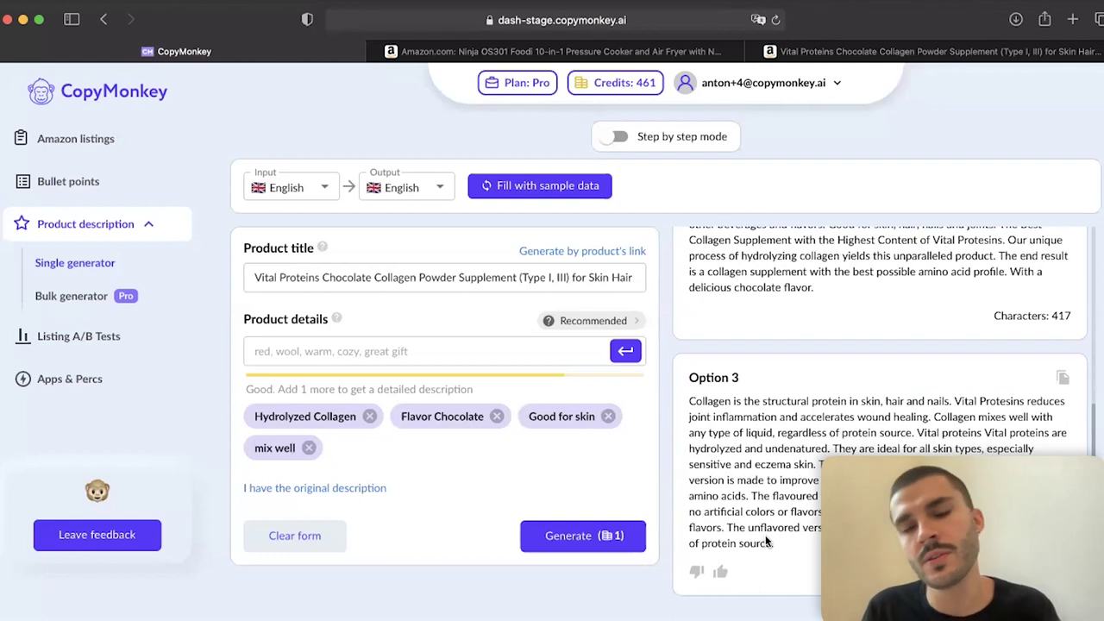
- Generate a fresh set of descriptions from the same title and details, and look over the new options
{"action": "left_click", "coordinate": [607, 536]}
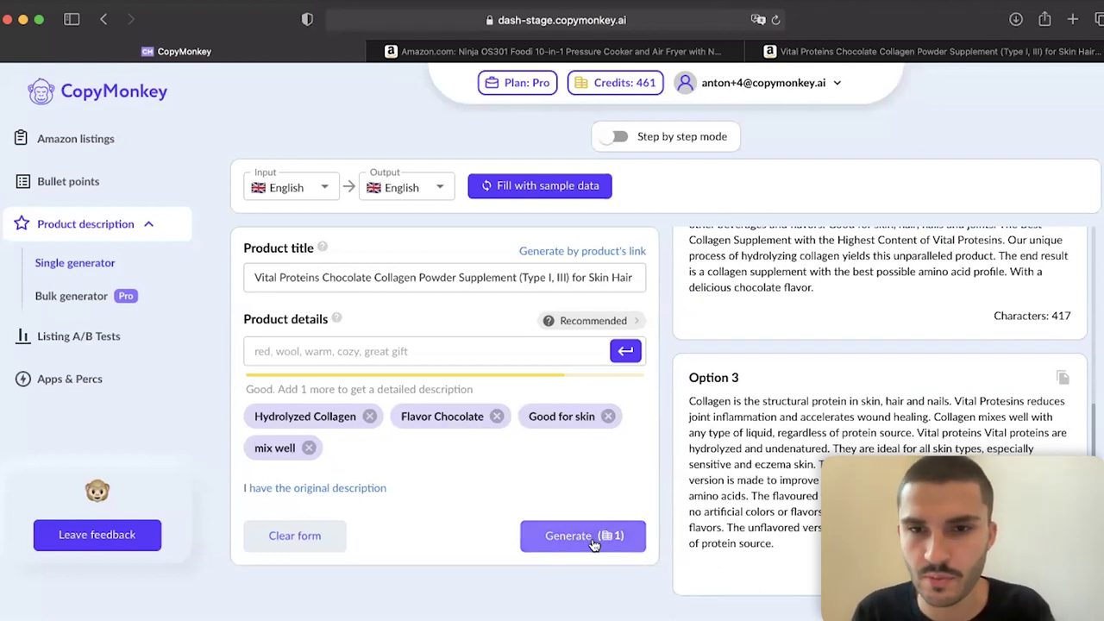
{"action": "left_click", "coordinate": [593, 542]}
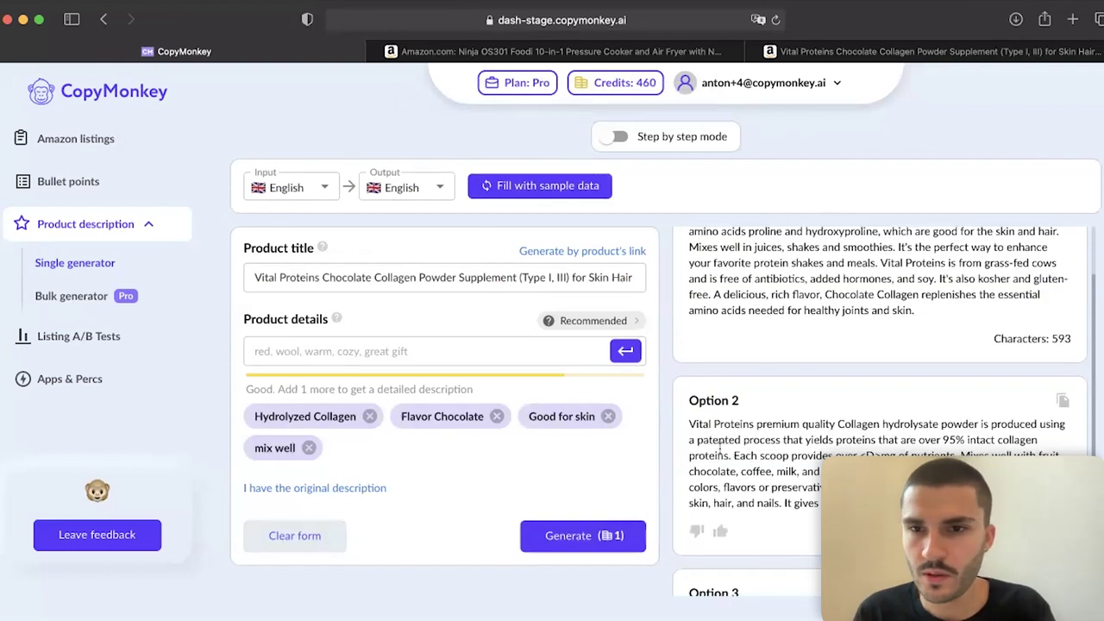
{"action": "scroll", "coordinate": [703, 484], "scroll_direction": "up", "scroll_amount": 2}
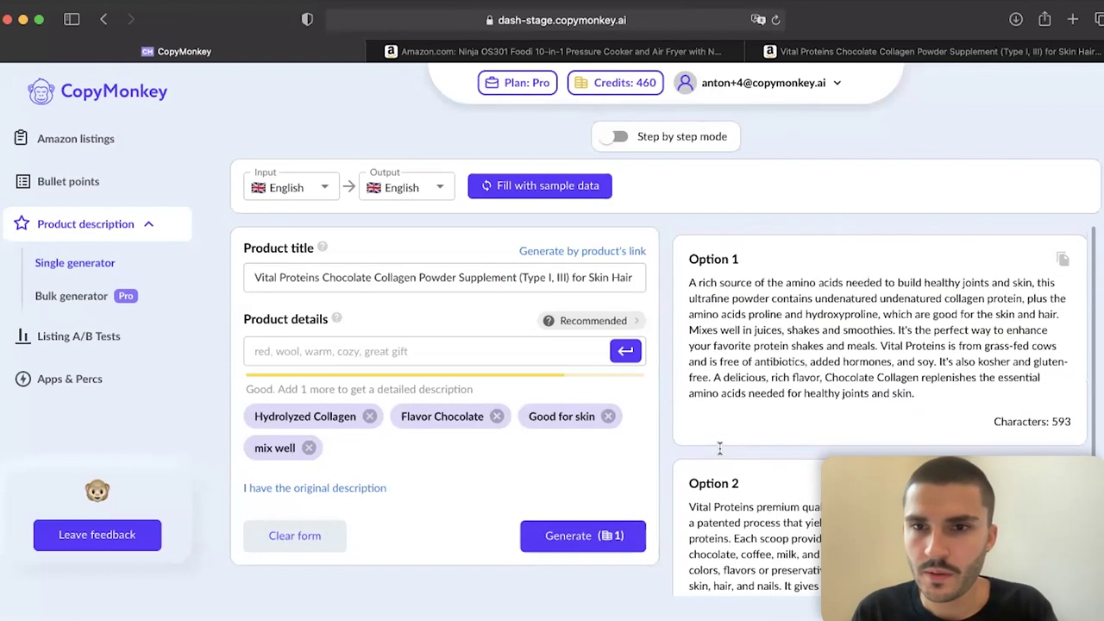
- Collapse the product description tools and view the Listing A/B Tests page
{"action": "left_click", "coordinate": [148, 225]}
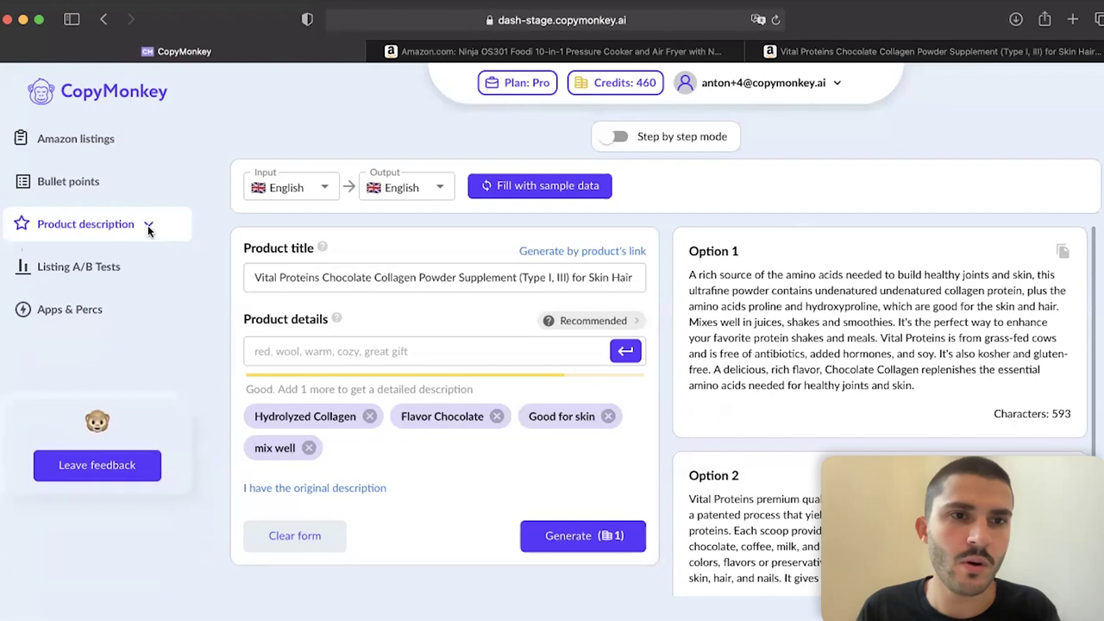
{"action": "left_click", "coordinate": [122, 262]}
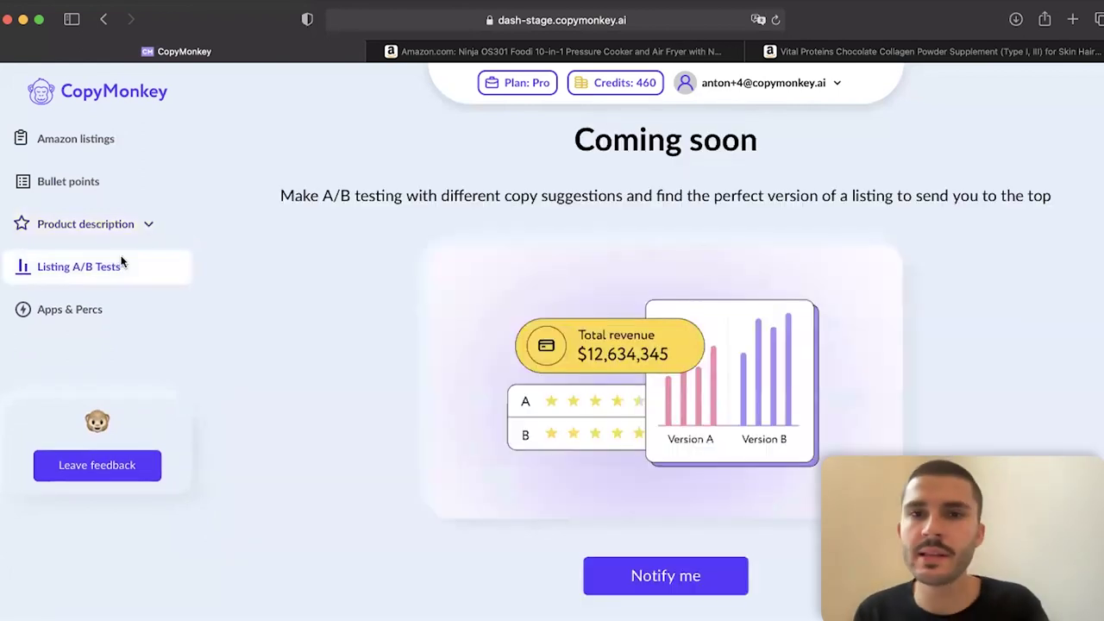